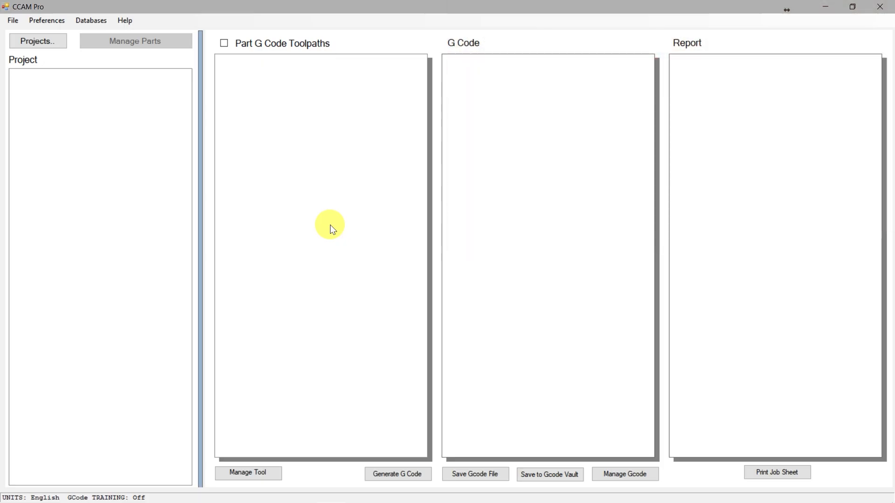
# Switch to Aspire and select the turned profile vectors between the two square ends of the blank to examine them
pyautogui.hotkey('alt', 'Tab')
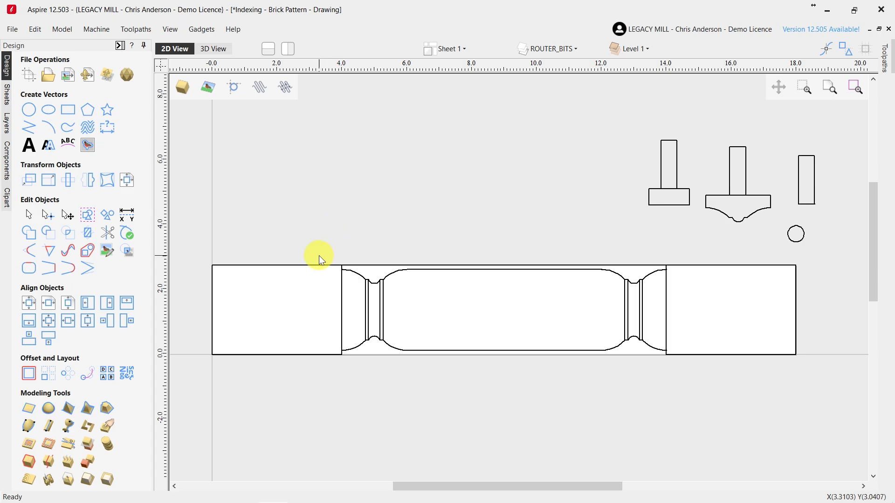
pyautogui.click(312, 266)
pyautogui.click(684, 265)
pyautogui.moveTo(405, 292); pyautogui.dragTo(683, 385)
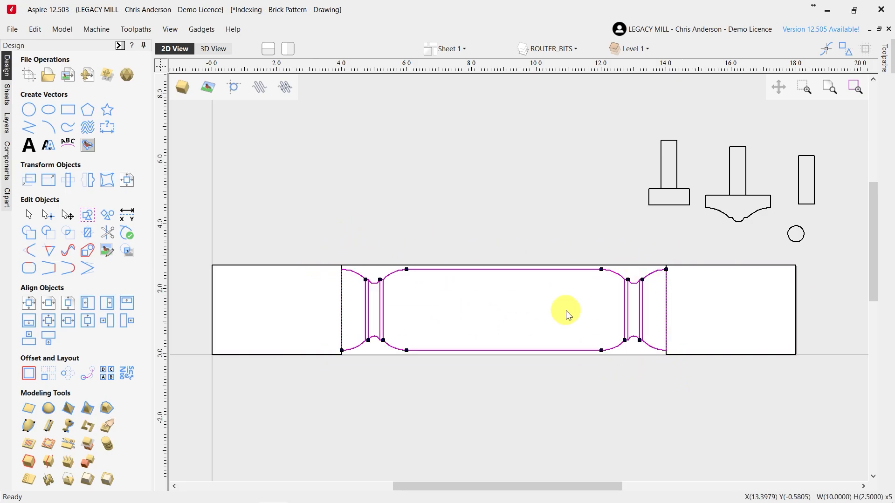
pyautogui.click(489, 225)
# Overlay the contoured router bit on the turned cove near the blank's right end, and return it to the other bits
pyautogui.click(664, 205)
pyautogui.moveTo(642, 206); pyautogui.dragTo(680, 206)
pyautogui.click(729, 217)
pyautogui.moveTo(730, 219); pyautogui.dragTo(632, 283)
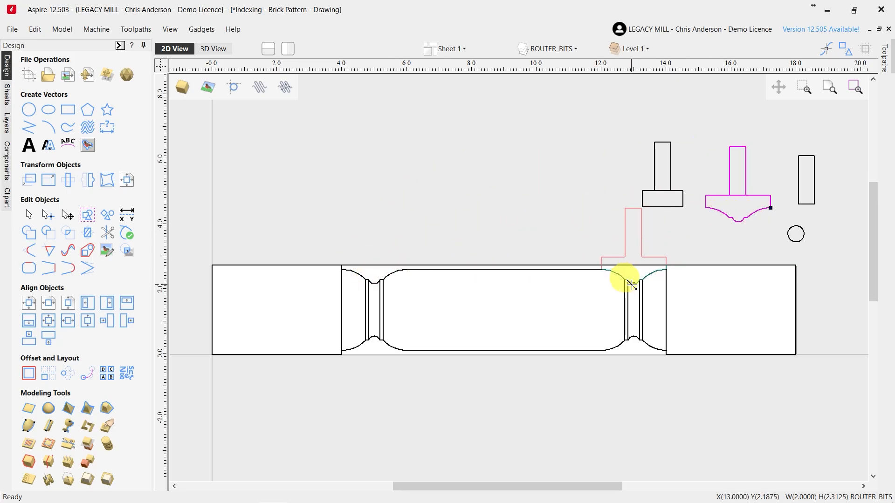
pyautogui.moveTo(632, 283); pyautogui.dragTo(736, 205)
pyautogui.click(609, 189)
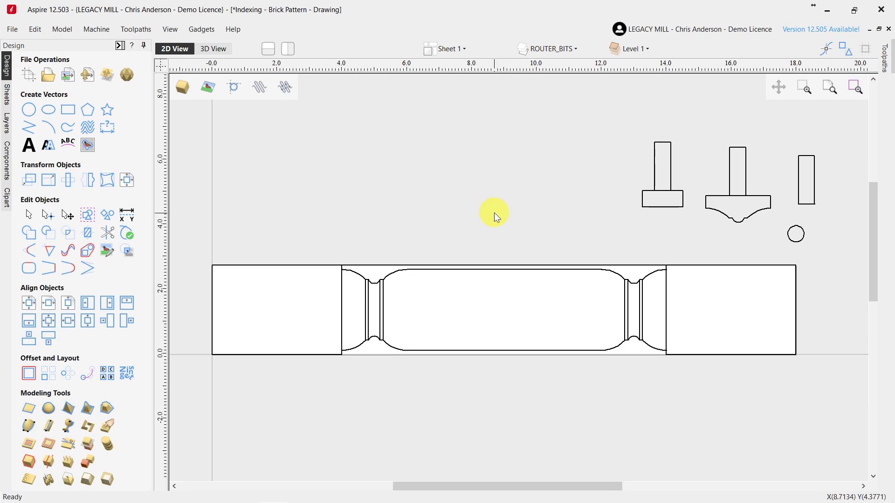
# Centre the brick pattern and its end-view circle vertically on the material
pyautogui.scroll(-5, 495, 215)
pyautogui.scroll(3, 549, 353)
pyautogui.scroll(1, 548, 353)
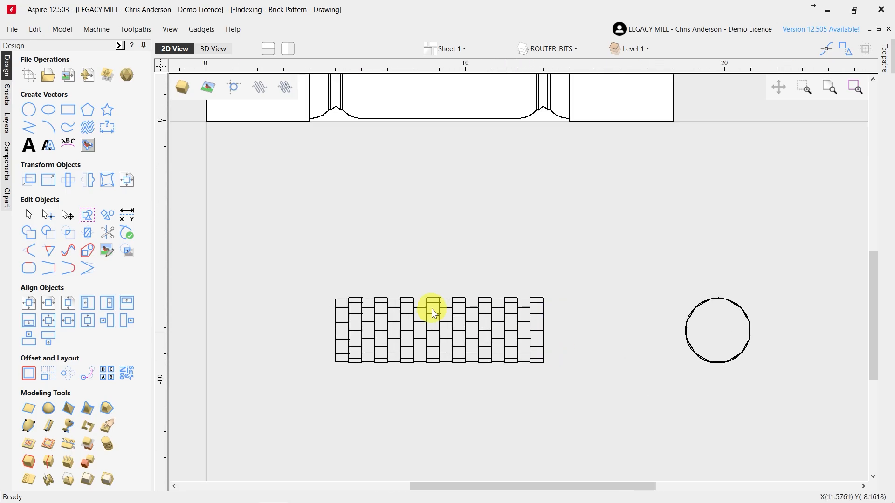
pyautogui.moveTo(311, 271); pyautogui.dragTo(792, 414)
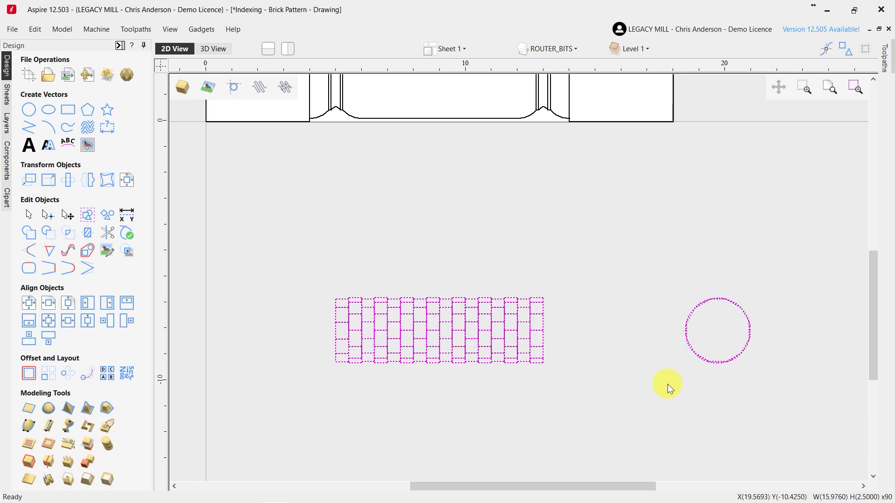
pyautogui.scroll(-1, 626, 370)
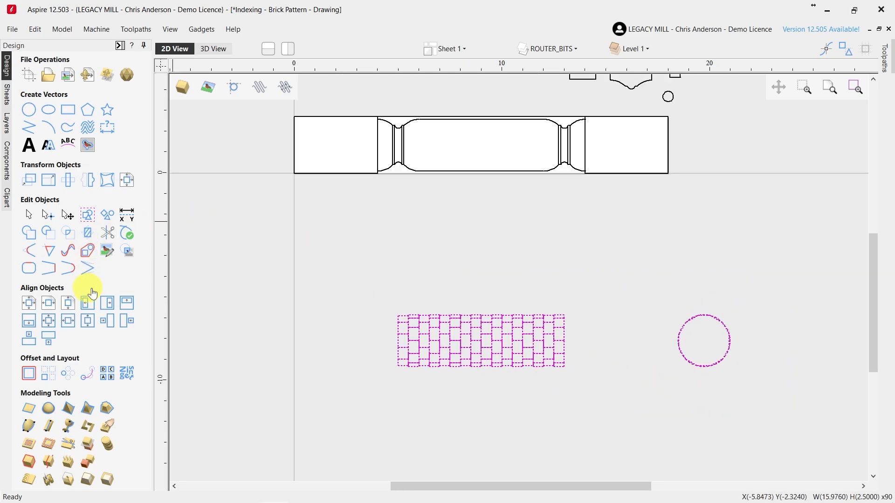
pyautogui.click(68, 303)
pyautogui.scroll(-1, 499, 293)
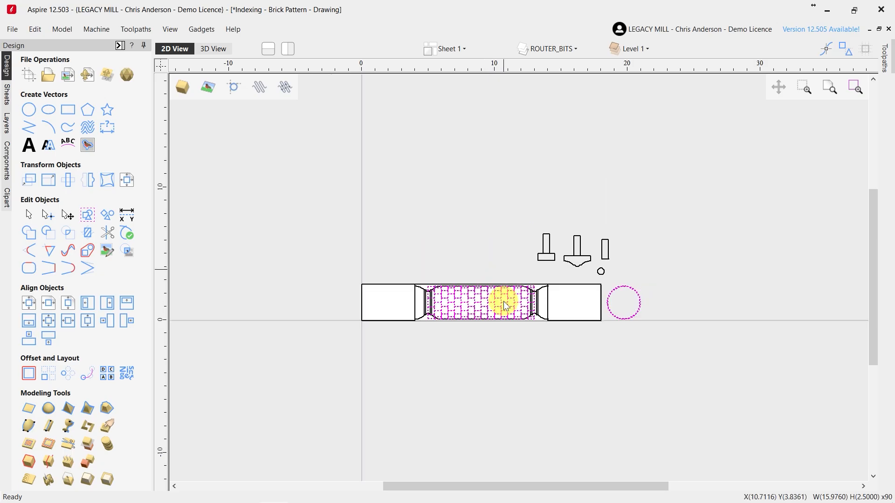
pyautogui.scroll(3, 496, 310)
pyautogui.click(511, 386)
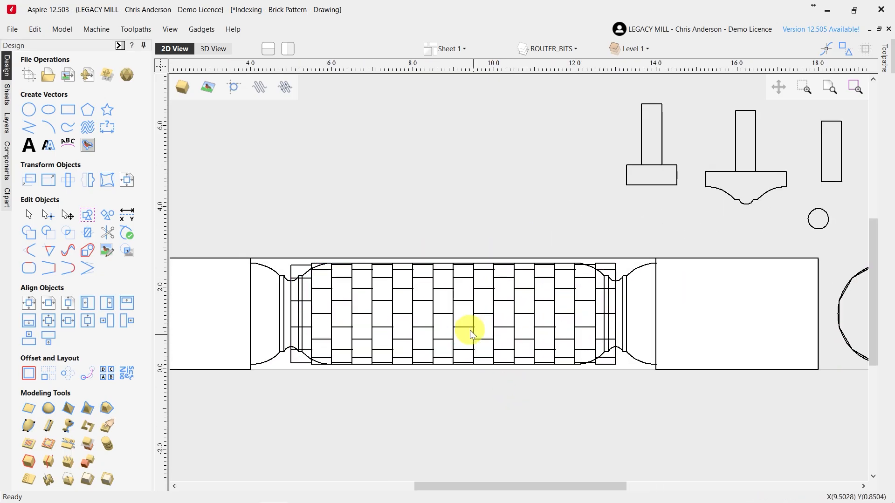
# Select the narrow straight router bit and the wide flat bit in turn to compare them with the brick width
pyautogui.scroll(-1, 469, 326)
pyautogui.click(759, 211)
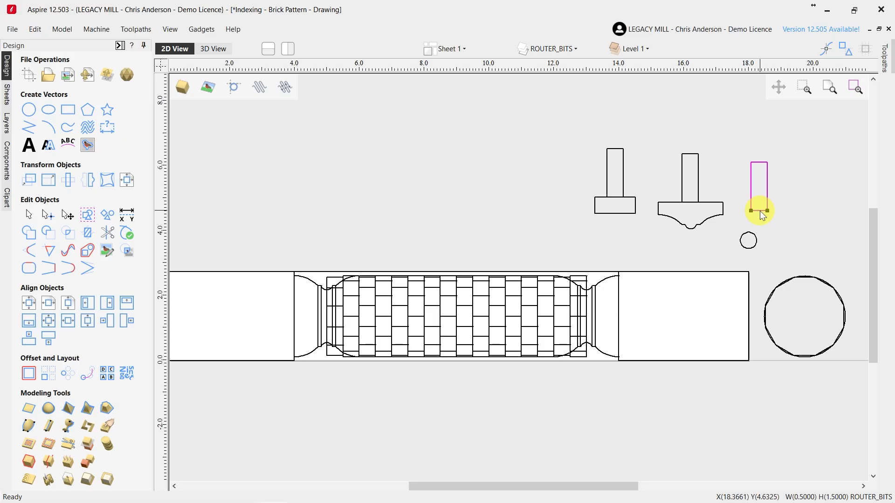
pyautogui.click(617, 214)
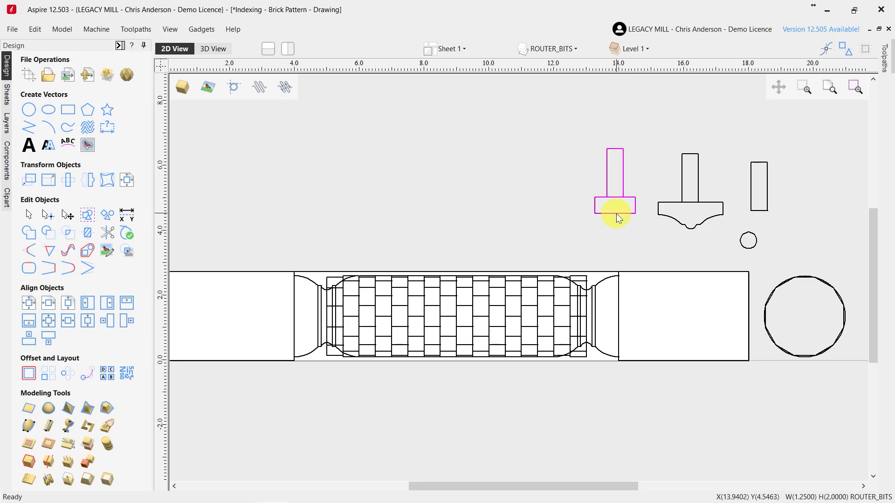
pyautogui.click(759, 211)
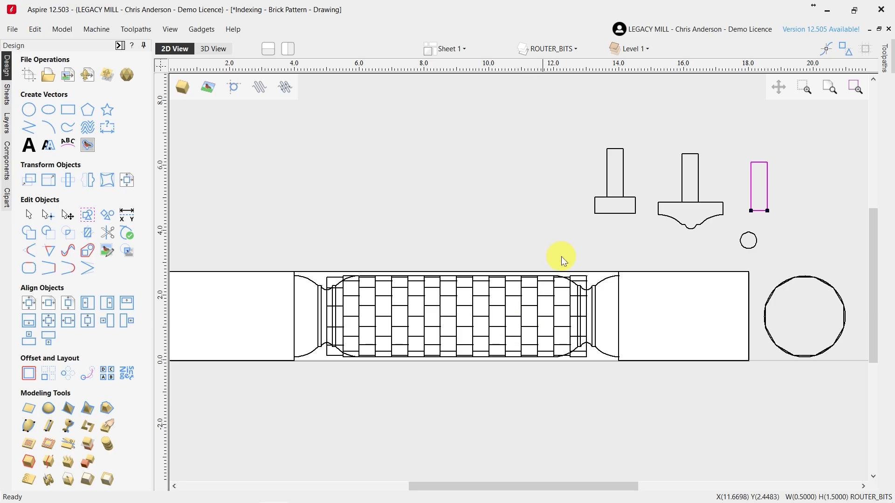
pyautogui.click(759, 212)
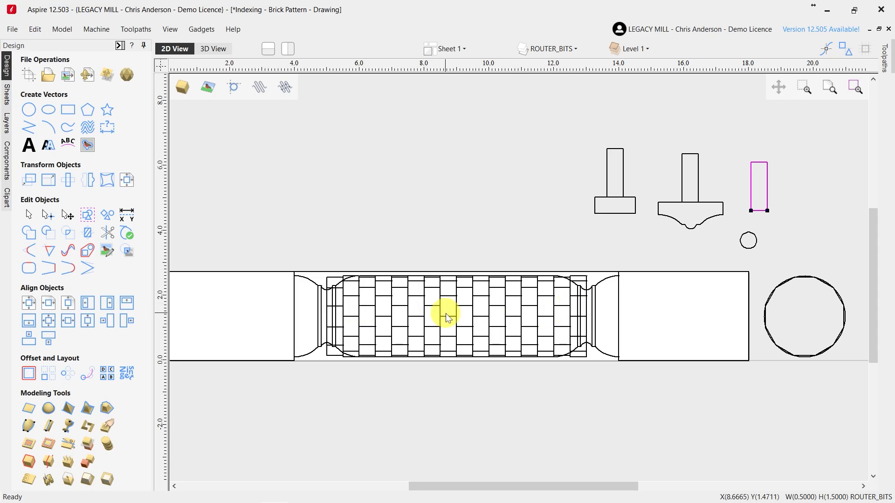
pyautogui.click(480, 251)
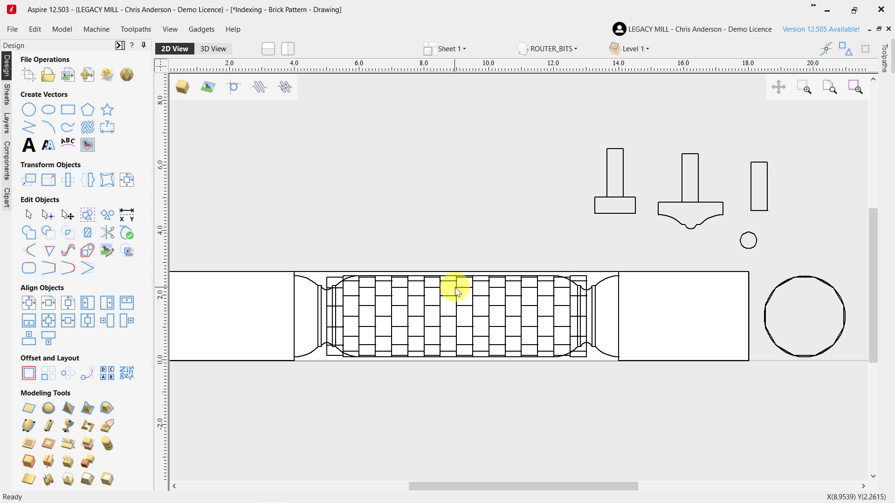
# Place the narrow straight bit on the upper edge of the first brick column, centred at X 5.25
pyautogui.click(755, 210)
pyautogui.click(759, 209)
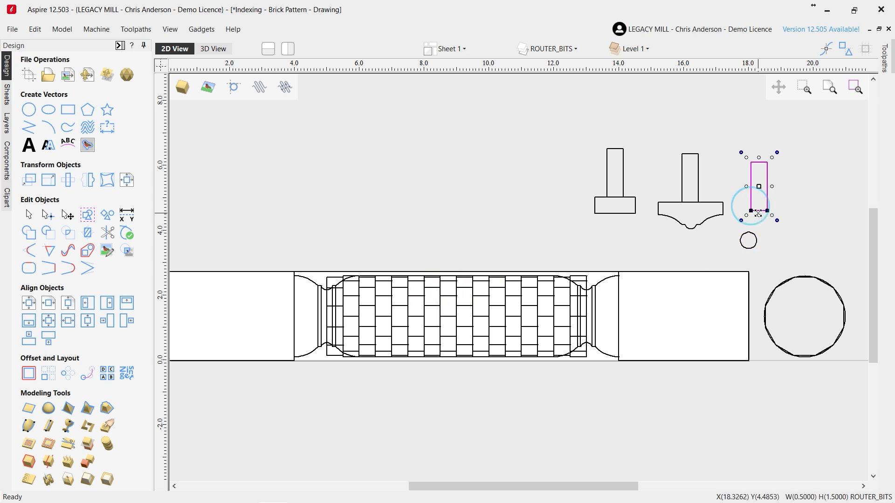
pyautogui.moveTo(762, 207); pyautogui.dragTo(333, 272)
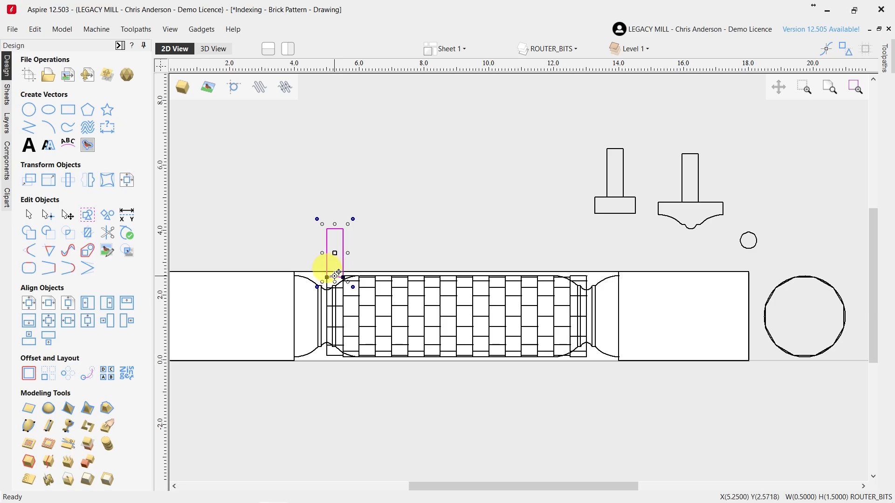
# Move the straight bit to the end view and seat its tip on the midpoint of the polygon's upper flat
pyautogui.moveTo(338, 273); pyautogui.dragTo(844, 276)
pyautogui.scroll(5, 839, 298)
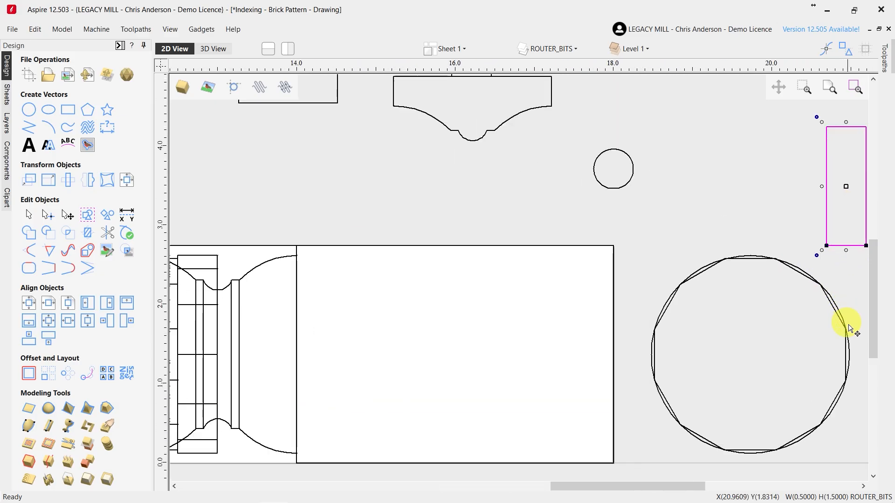
pyautogui.scroll(-2, 513, 252)
pyautogui.scroll(2, 783, 296)
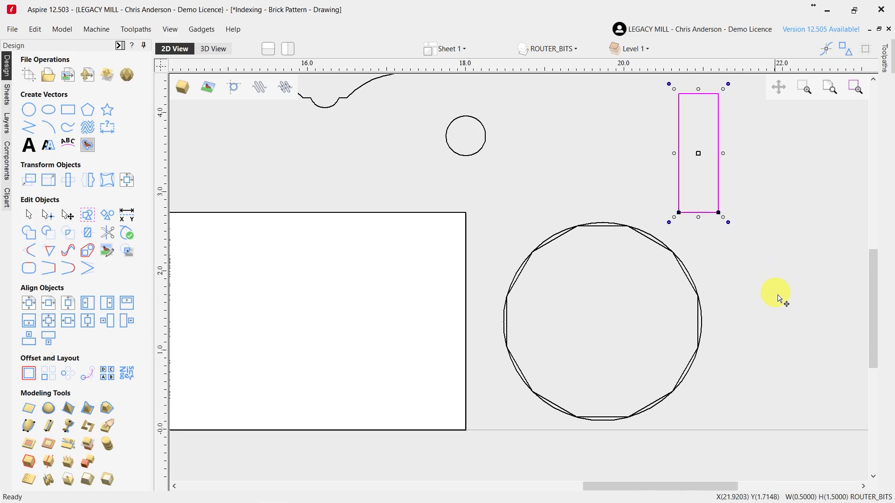
pyautogui.scroll(-1, 388, 276)
pyautogui.scroll(1, 540, 256)
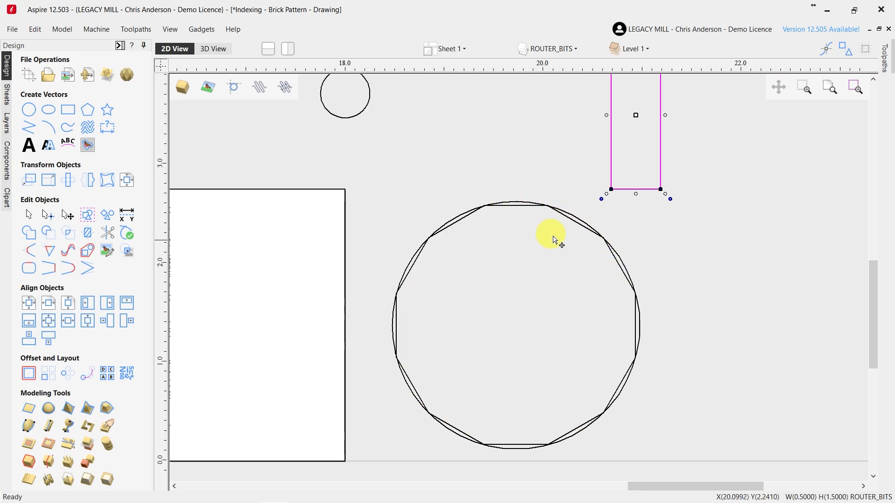
pyautogui.moveTo(637, 186); pyautogui.dragTo(519, 206)
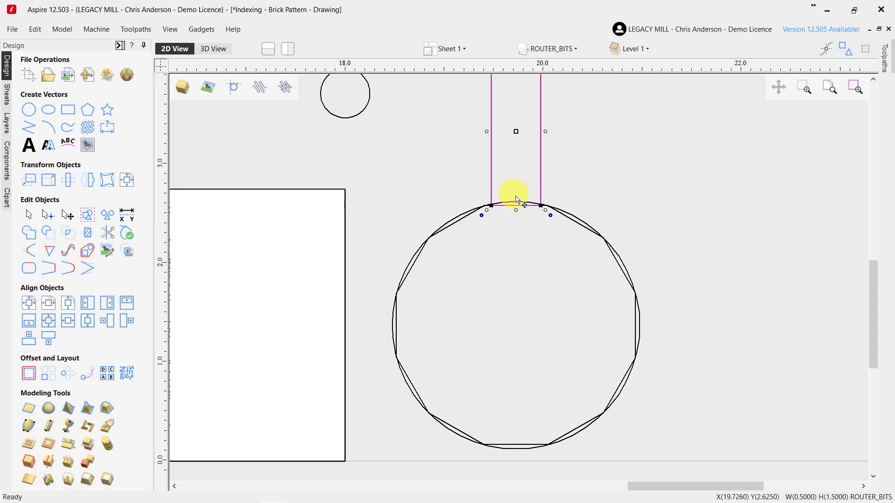
# Nudge the straight bit sideways along the end-view polygon's upper flat, passing beyond both ends to simulate the cut
pyautogui.press('Right')
pyautogui.press('Right')
pyautogui.press('Right')
pyautogui.press('Right')
pyautogui.press('Right')
pyautogui.press('Right')
pyautogui.press('Right')
pyautogui.press('Right')
pyautogui.press('Right')
pyautogui.press('Right')
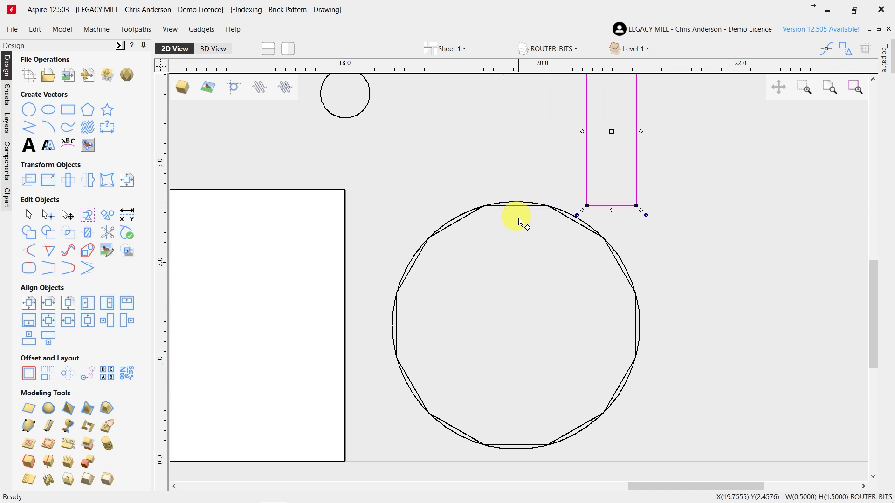
pyautogui.press('Left')
pyautogui.press('Left')
pyautogui.press('Left')
pyautogui.press('Left')
pyautogui.press('Left')
pyautogui.press('Left')
pyautogui.press('Left')
pyautogui.press('Left')
pyautogui.press('Left')
pyautogui.press('Left')
pyautogui.press('Left')
pyautogui.press('Left')
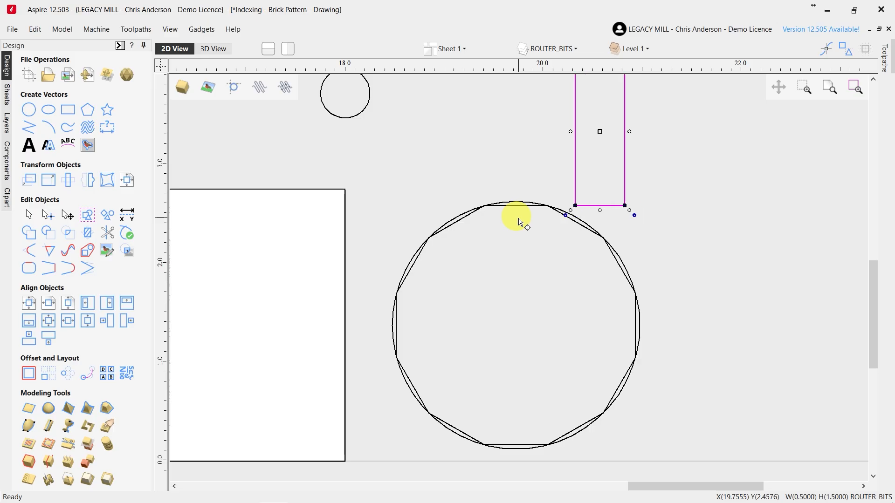
pyautogui.press('Left')
pyautogui.press('Left')
pyautogui.press('Left')
pyautogui.press('Left')
pyautogui.press('Left')
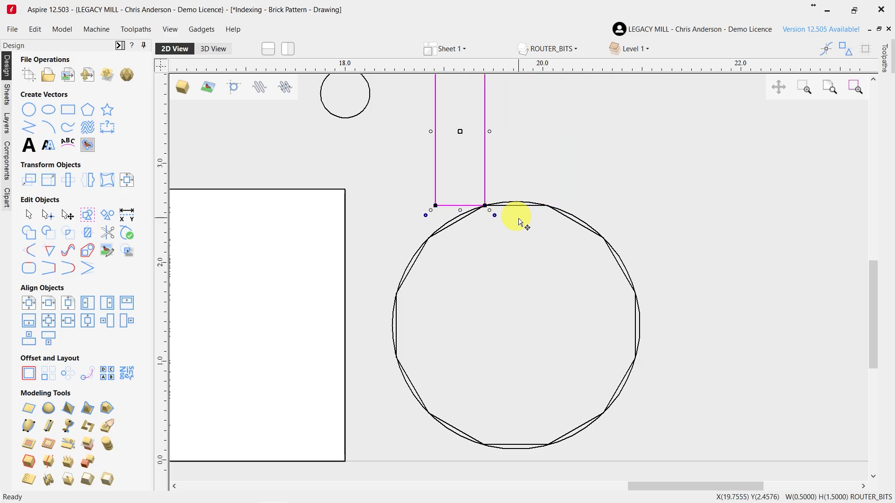
pyautogui.press('Right')
pyautogui.press('Right')
pyautogui.press('Right')
pyautogui.press('Right')
pyautogui.press('Right')
pyautogui.press('Right')
pyautogui.press('Right')
pyautogui.press('Right')
pyautogui.press('Right')
pyautogui.press('Right')
pyautogui.press('Right')
pyautogui.press('Right')
pyautogui.press('Right')
pyautogui.press('Right')
pyautogui.press('Right')
pyautogui.press('Right')
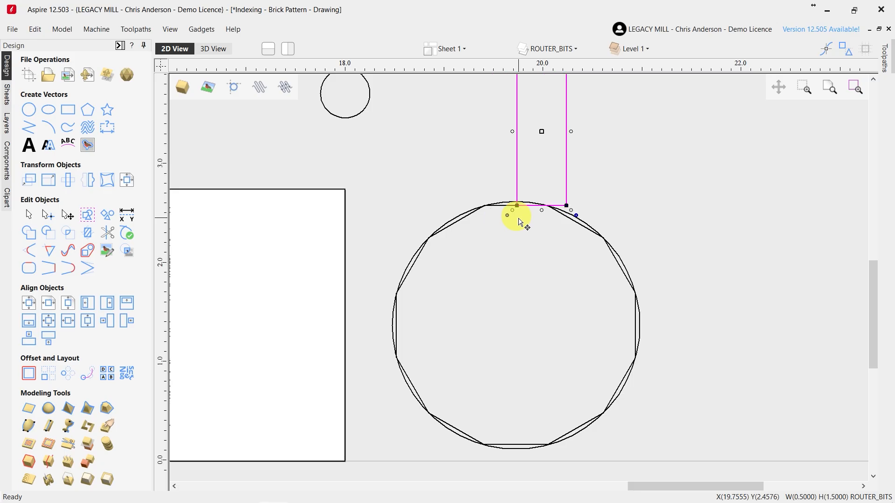
# Select the end-view circle and polygon, reselect the straight bit, and nudge it across the flat and back once more
pyautogui.moveTo(495, 220); pyautogui.dragTo(467, 192)
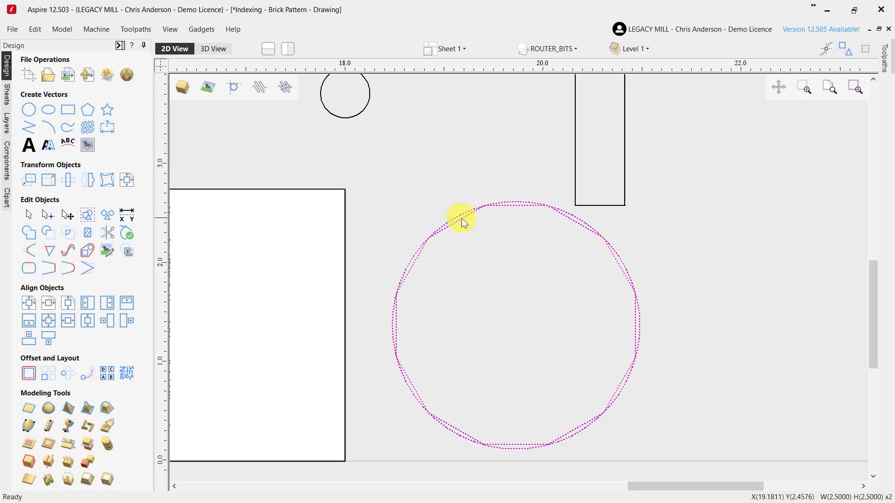
pyautogui.click(596, 204)
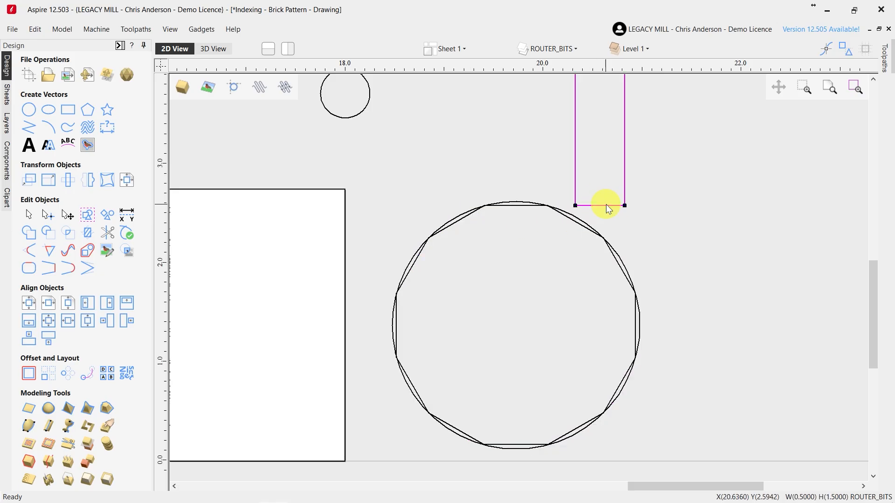
pyautogui.press('Left')
pyautogui.press('Left')
pyautogui.press('Left')
pyautogui.press('Left')
pyautogui.press('Left')
pyautogui.press('Left')
pyautogui.press('Left')
pyautogui.press('Left')
pyautogui.press('Left')
pyautogui.press('Left')
pyautogui.press('Left')
pyautogui.press('Left')
pyautogui.press('Right')
pyautogui.press('Right')
pyautogui.press('Right')
pyautogui.press('Right')
pyautogui.press('Right')
pyautogui.press('Right')
pyautogui.press('Right')
pyautogui.press('Right')
pyautogui.press('Right')
pyautogui.press('Right')
pyautogui.press('Right')
pyautogui.press('Right')
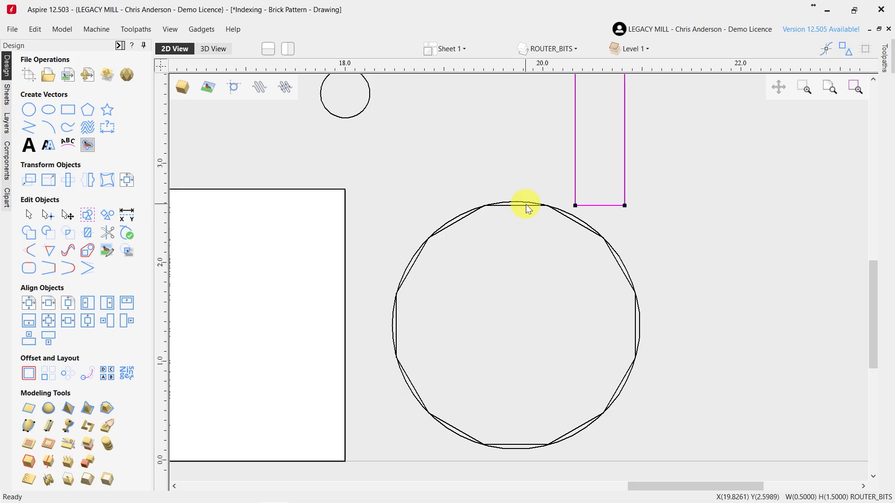
# Move the straight bit from the end view back onto the first brick column, centred at X 5.25
pyautogui.scroll(-1, 651, 196)
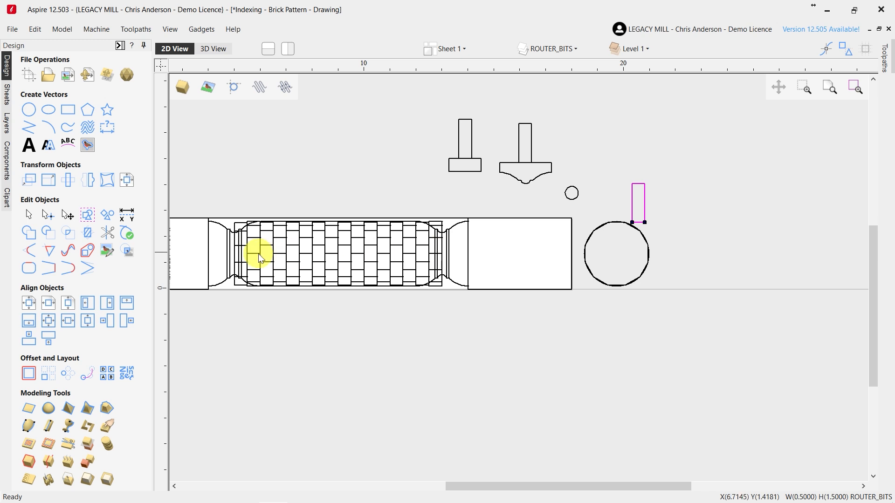
pyautogui.scroll(1, 256, 251)
pyautogui.click(740, 211)
pyautogui.moveTo(741, 211); pyautogui.dragTo(237, 210)
pyautogui.scroll(4, 206, 245)
pyautogui.scroll(-2, 536, 232)
pyautogui.scroll(1, 359, 205)
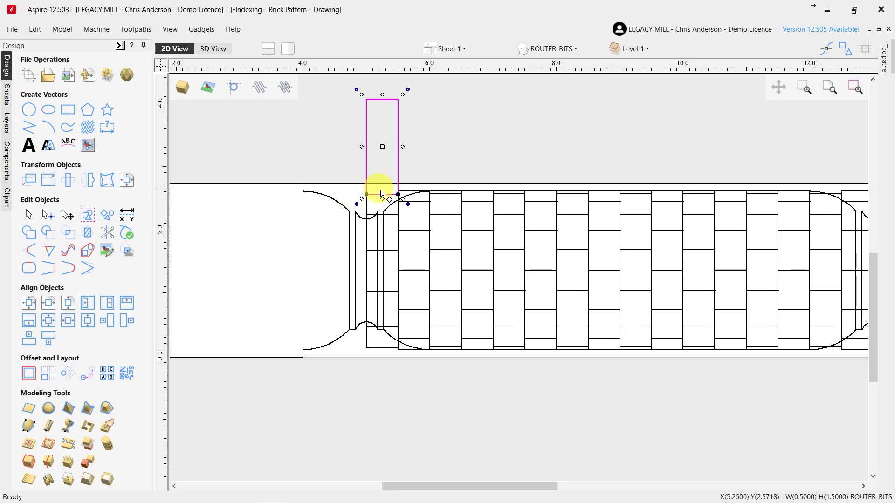
pyautogui.click(445, 159)
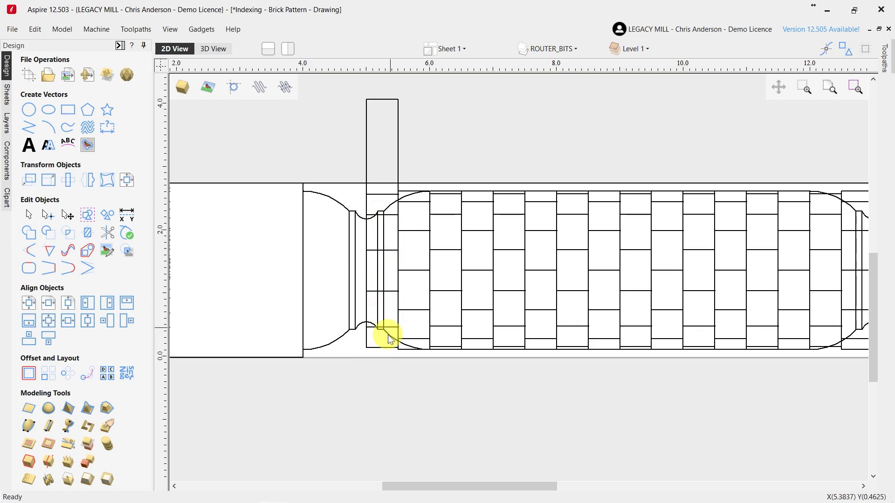
# Shift the straight bit over by one brick width so it sits on the upper edge of the second brick column
pyautogui.click(398, 166)
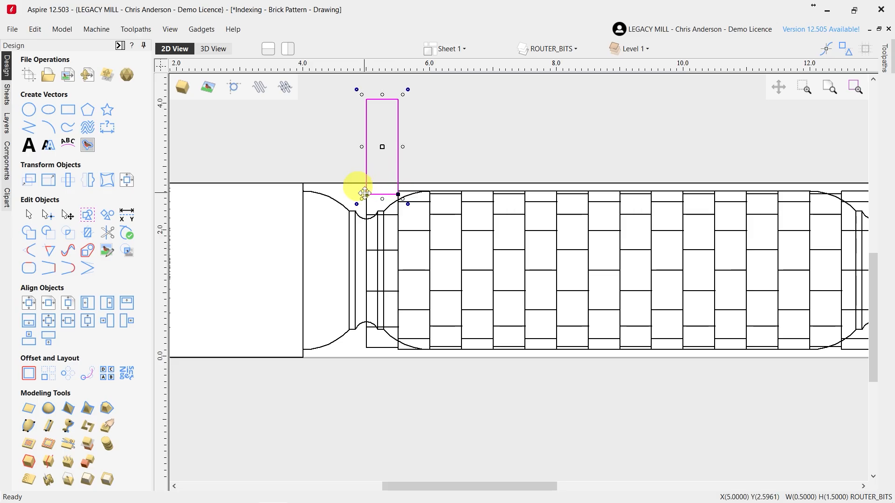
pyautogui.moveTo(356, 186); pyautogui.dragTo(398, 186)
pyautogui.click(456, 174)
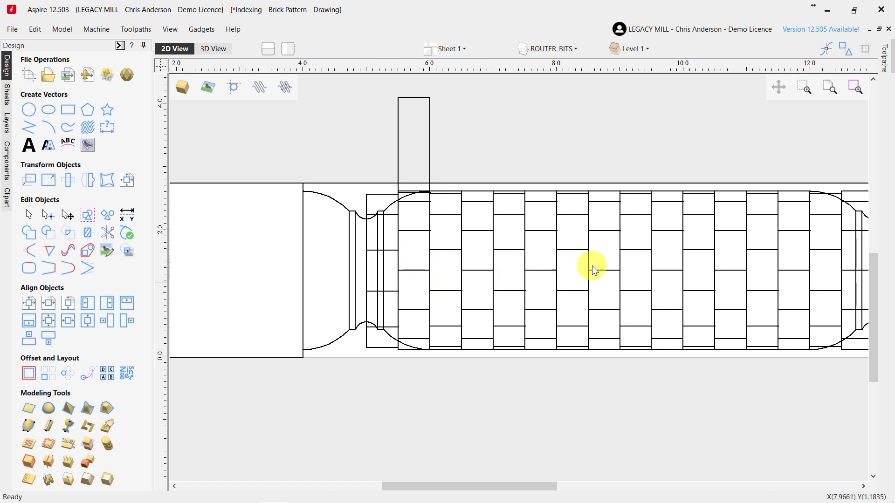
pyautogui.scroll(-1, 486, 289)
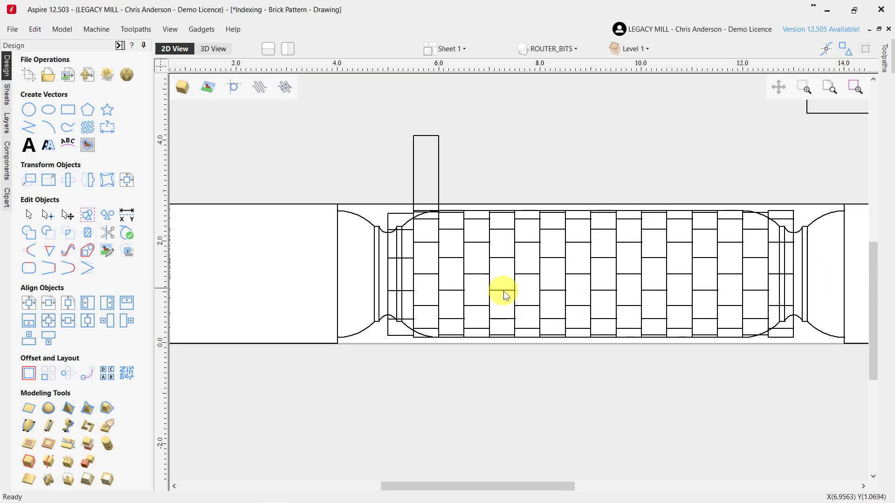
pyautogui.scroll(1, 681, 285)
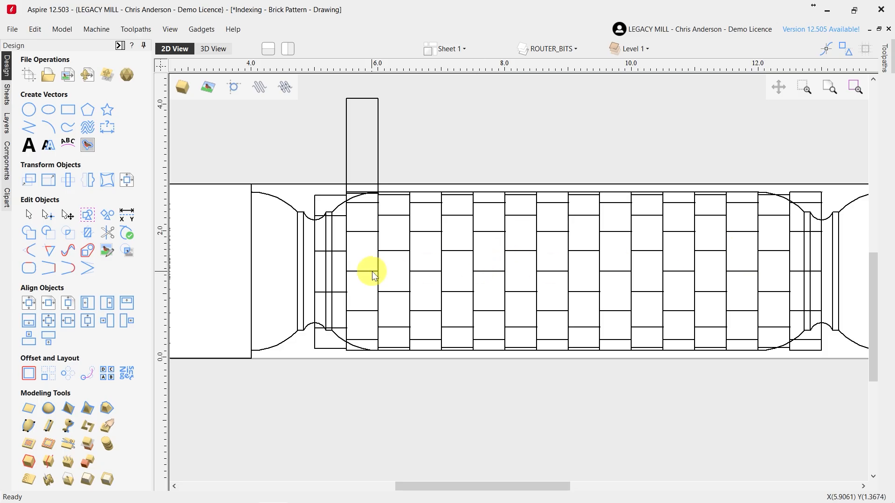
pyautogui.scroll(-2, 374, 282)
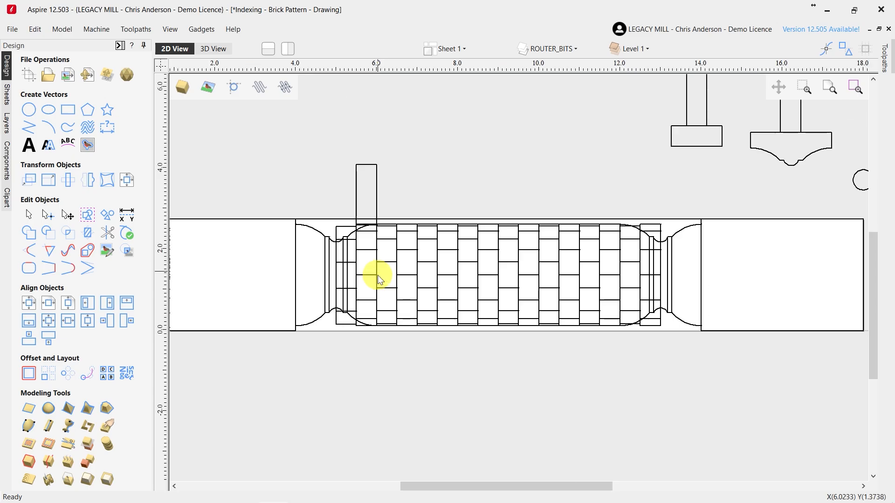
# Move the straight bit off the second brick column, back above the small circle beside the other router bits
pyautogui.click(376, 196)
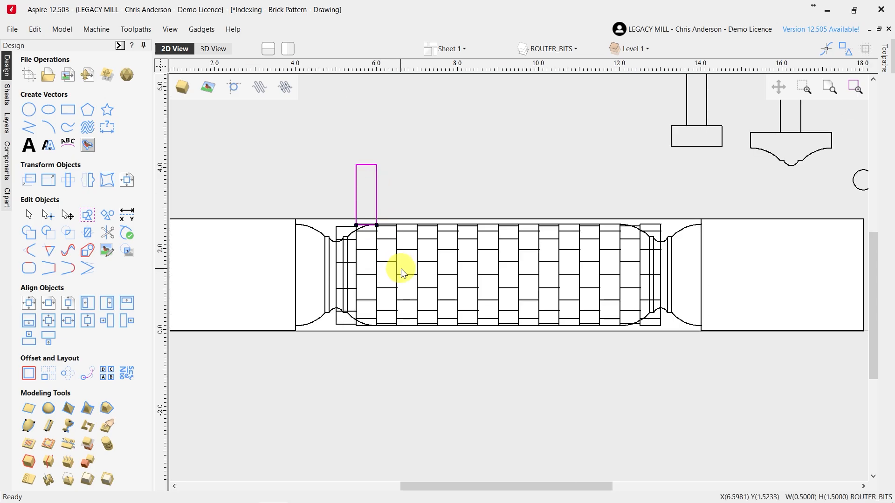
pyautogui.click(377, 204)
pyautogui.scroll(-2, 345, 217)
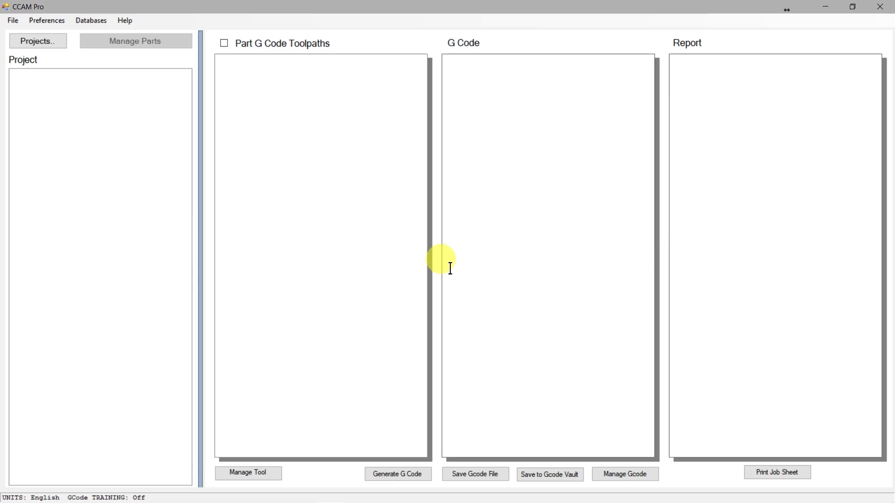
# Switch to CCAM Pro, load the Training Samples project, and open the Turning Round Sample part under Turning Center
pyautogui.click(40, 42)
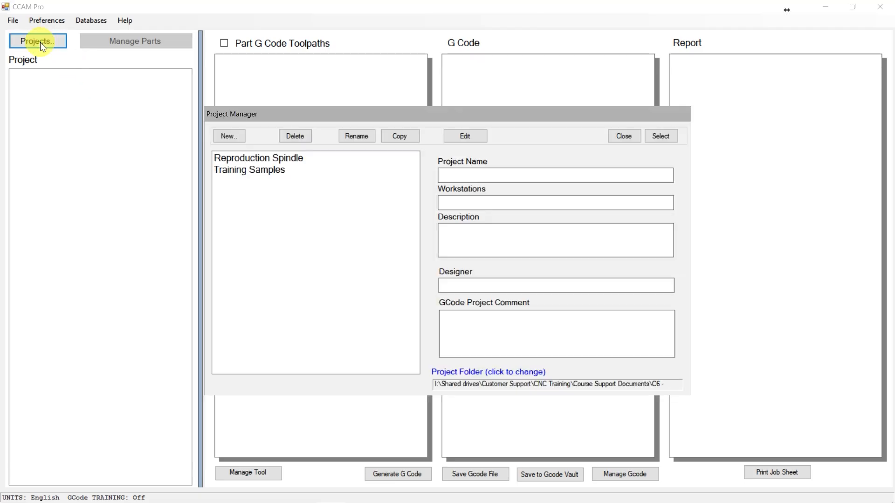
pyautogui.click(250, 171)
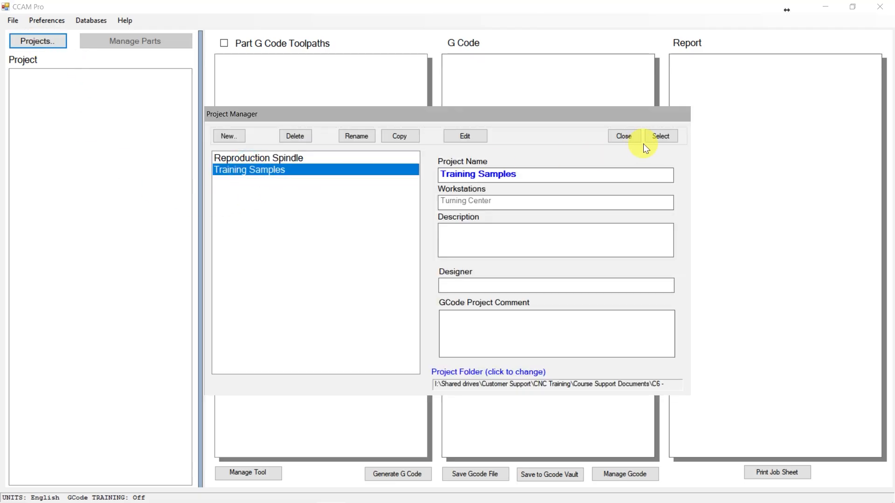
pyautogui.click(665, 136)
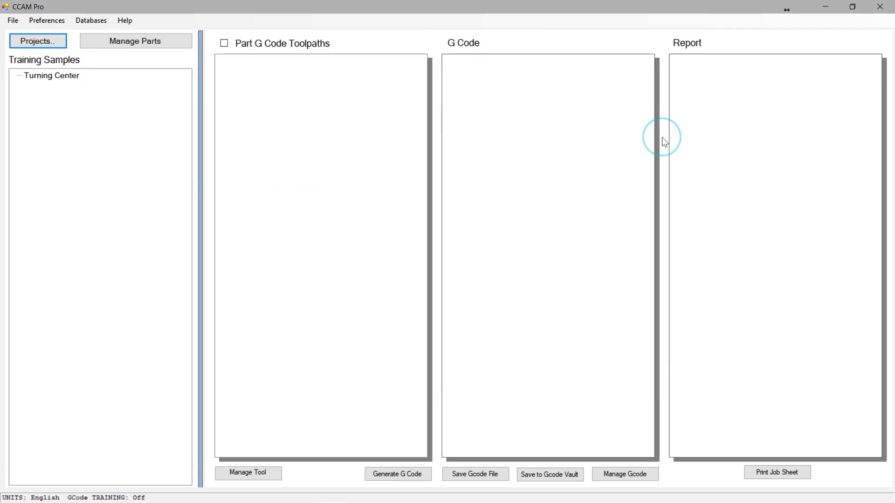
pyautogui.click(60, 76)
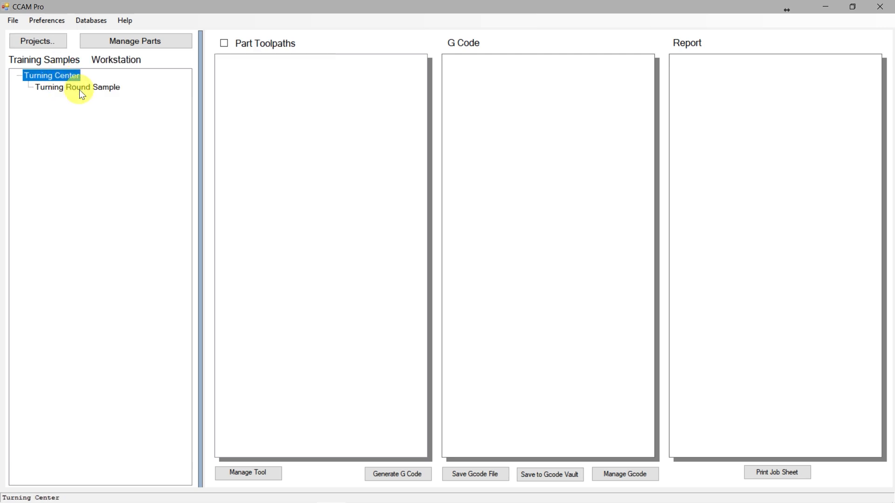
pyautogui.click(79, 89)
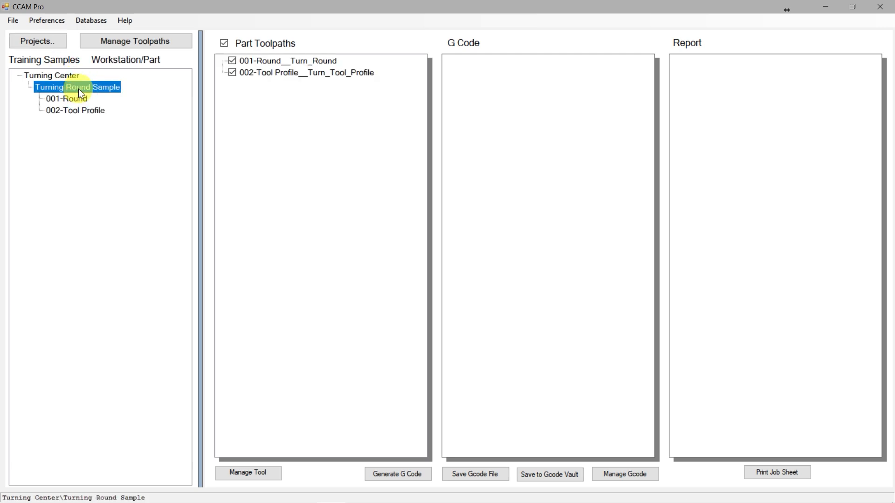
# Add a Brick Pattern toolpath to the Turning Round Sample part from the Indexing templates
pyautogui.click(135, 42)
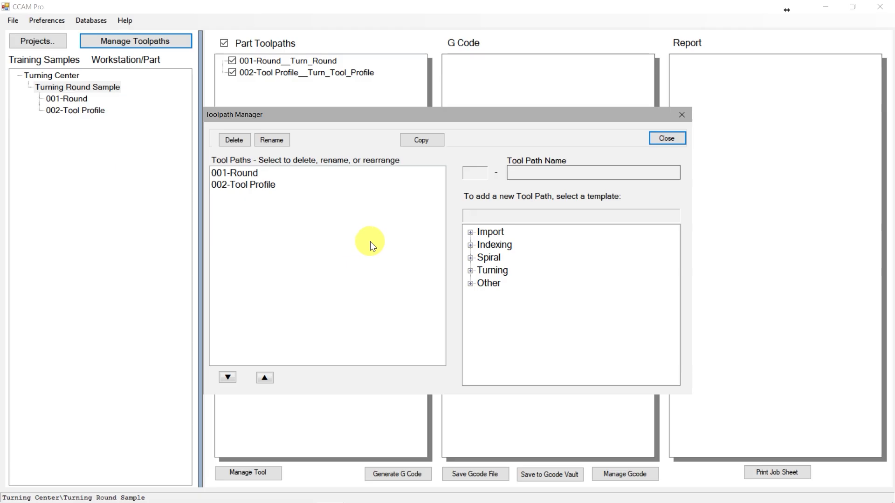
pyautogui.click(471, 245)
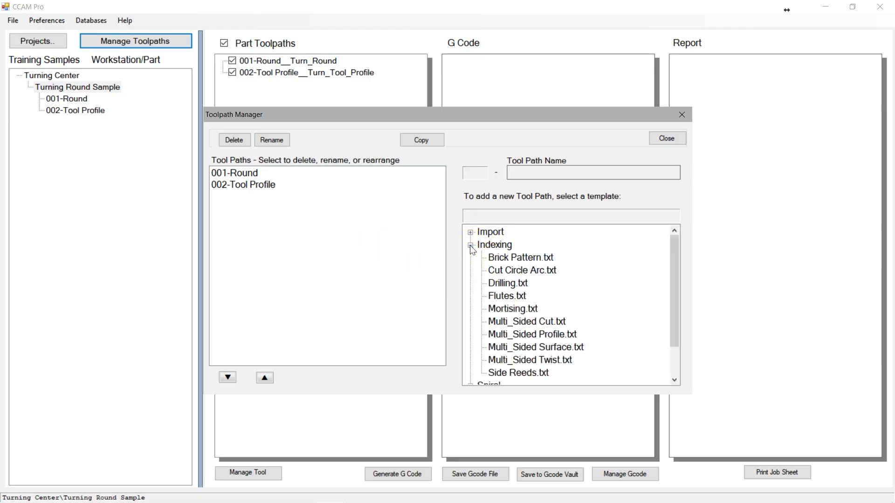
pyautogui.click(520, 256)
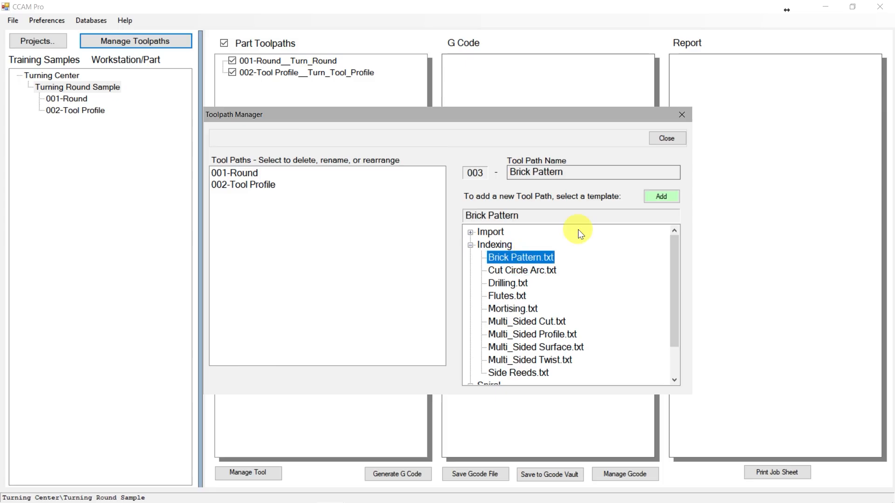
pyautogui.click(667, 199)
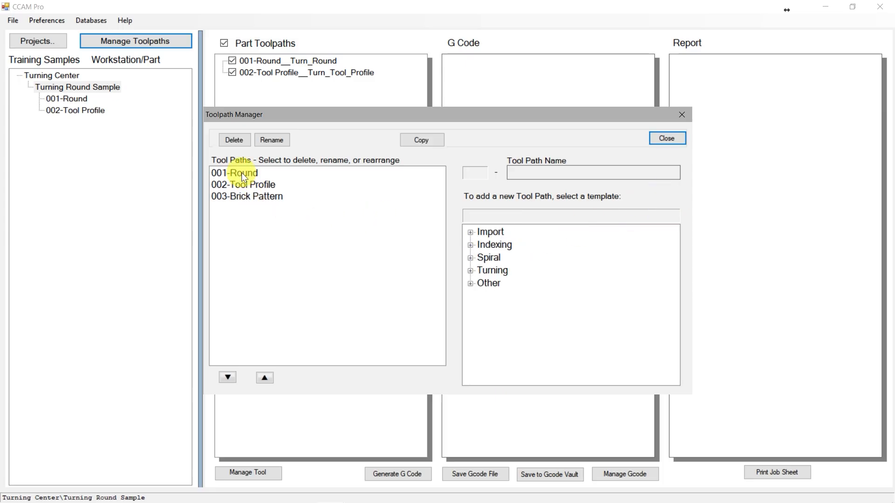
pyautogui.click(666, 138)
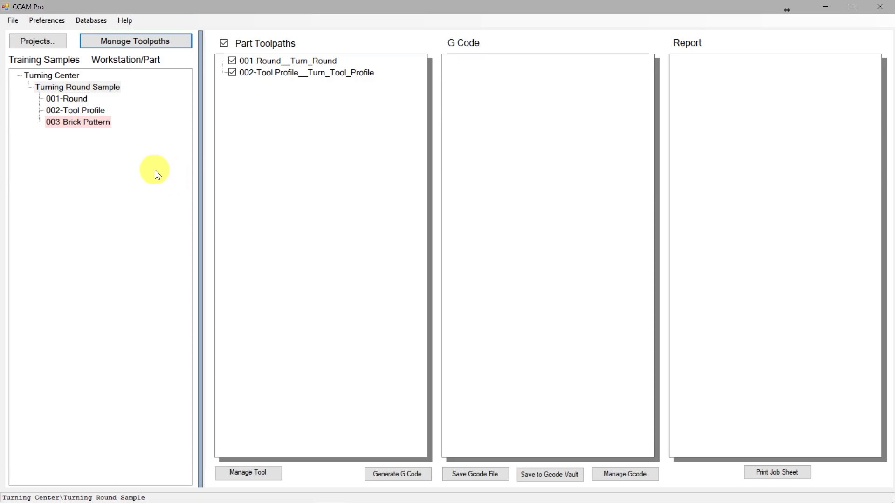
# Open the 003-Brick Pattern toolpath and look through the end mill and surface planing cutters in the tool database
pyautogui.doubleClick(76, 123)
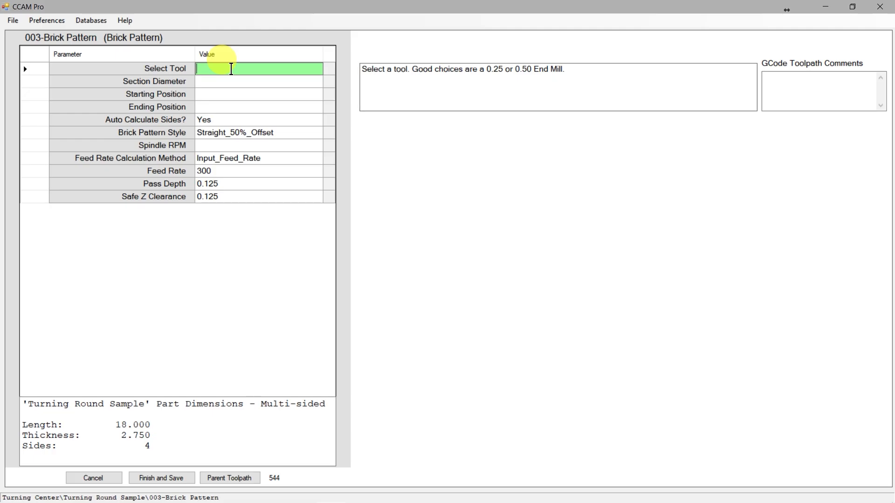
pyautogui.click(219, 69)
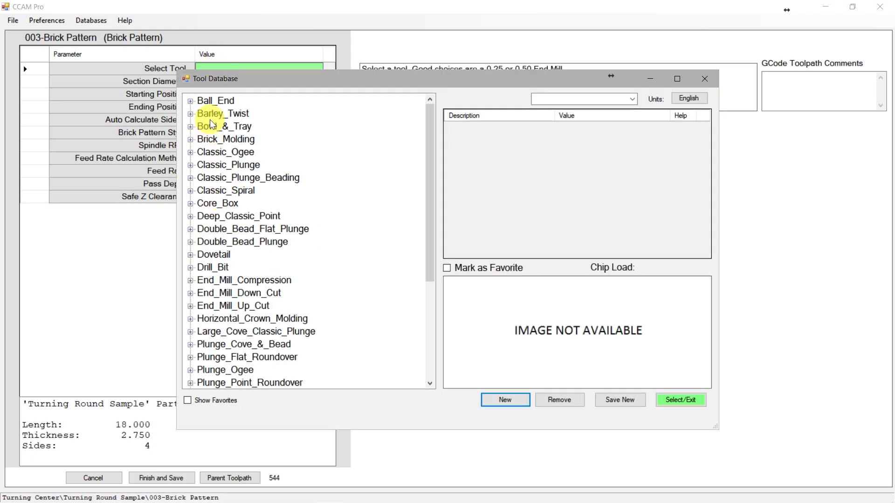
pyautogui.click(190, 281)
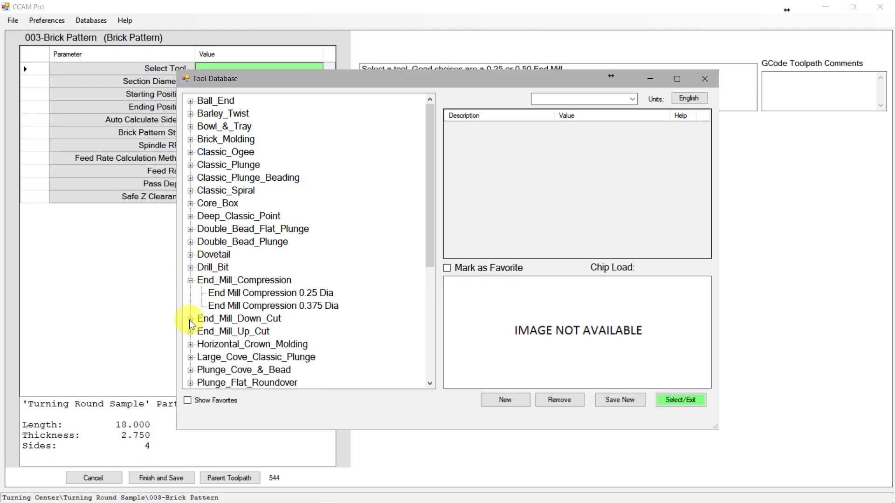
pyautogui.click(190, 319)
pyautogui.scroll(-2, 209, 317)
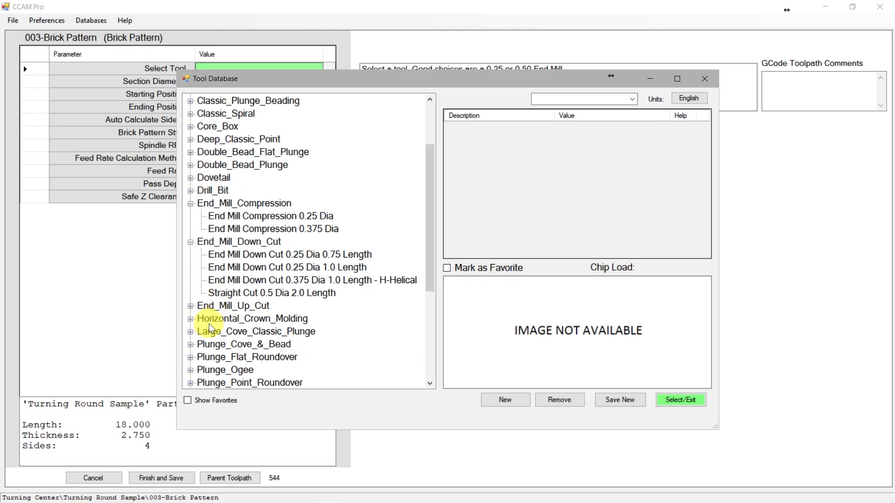
pyautogui.click(190, 306)
pyautogui.scroll(-5, 251, 308)
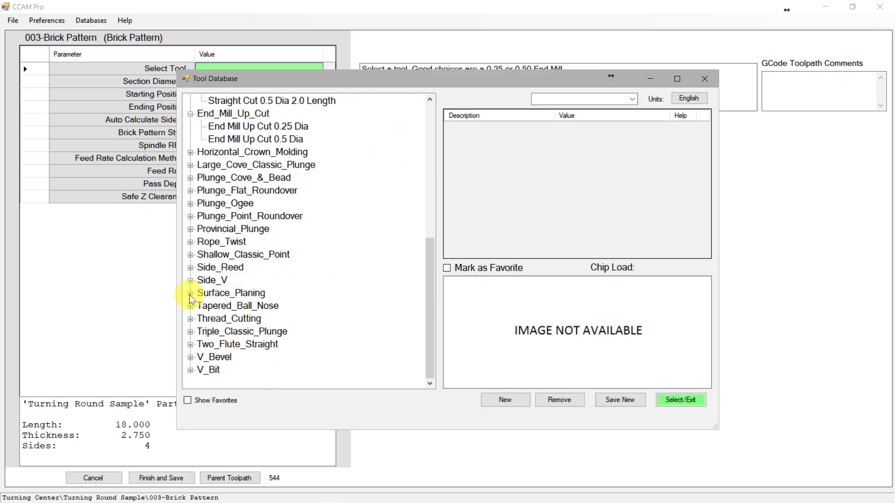
pyautogui.click(190, 294)
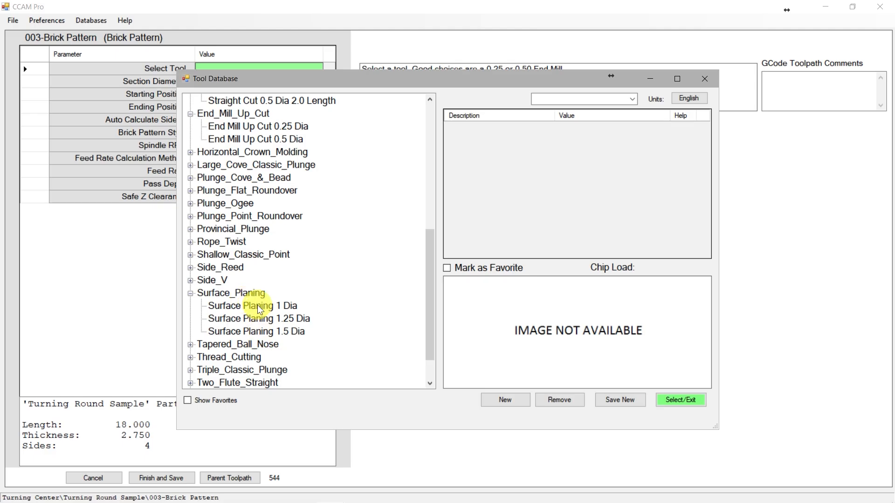
pyautogui.scroll(-1, 258, 309)
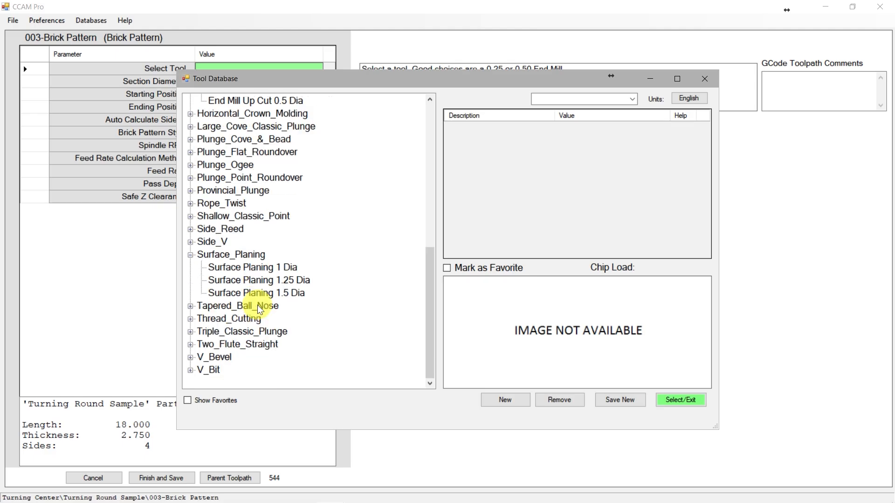
# Select the Two Flute Straight 0.5 Dia 1.0 Length tool for the toolpath and assign its last assigned tool number, 3
pyautogui.click(191, 345)
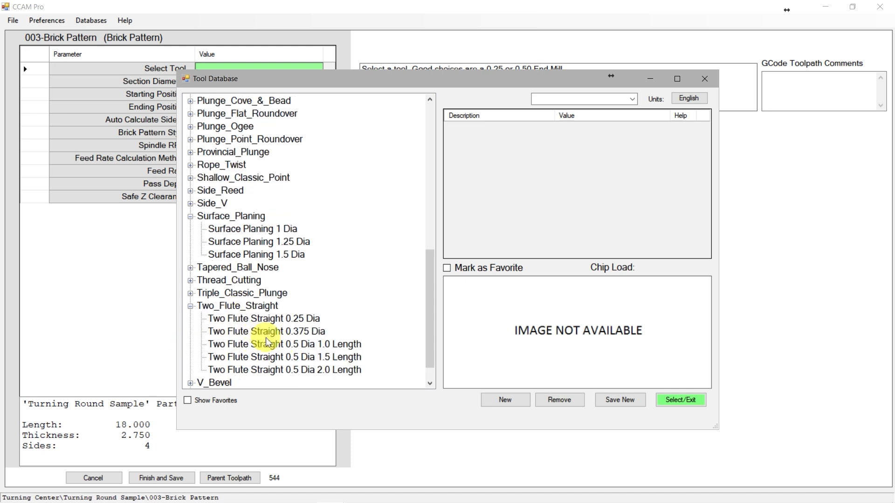
pyautogui.click(282, 344)
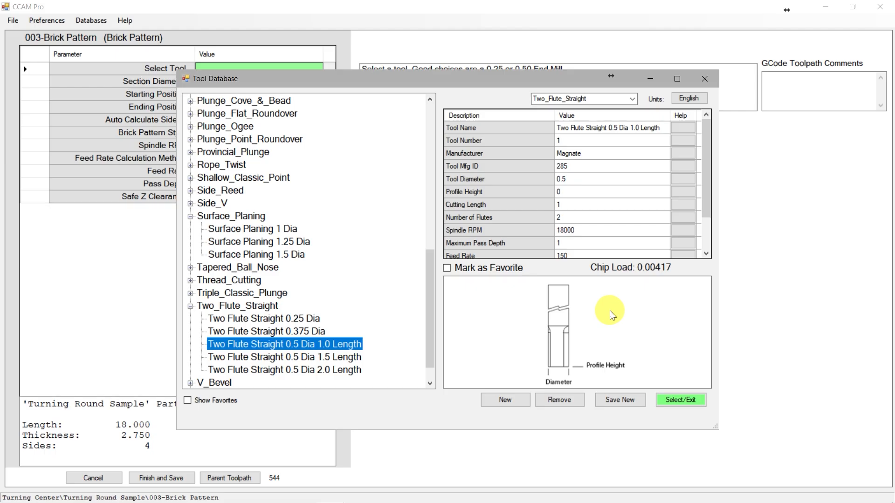
pyautogui.click(677, 397)
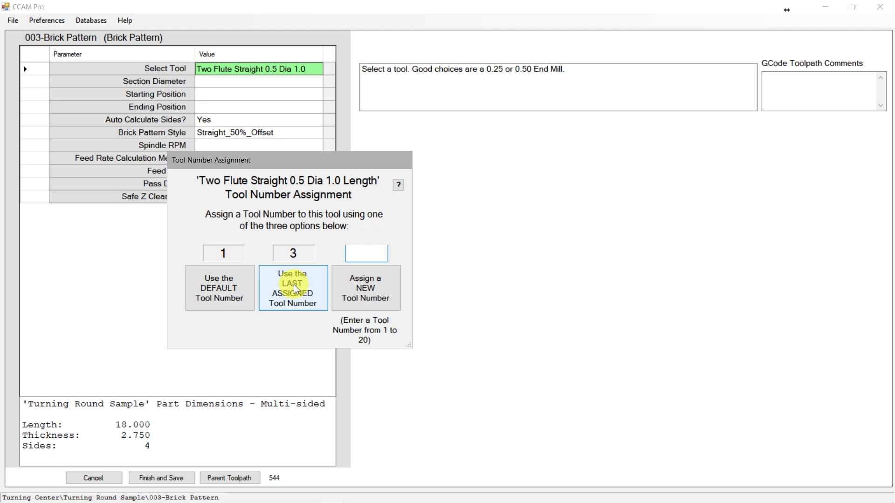
pyautogui.click(294, 288)
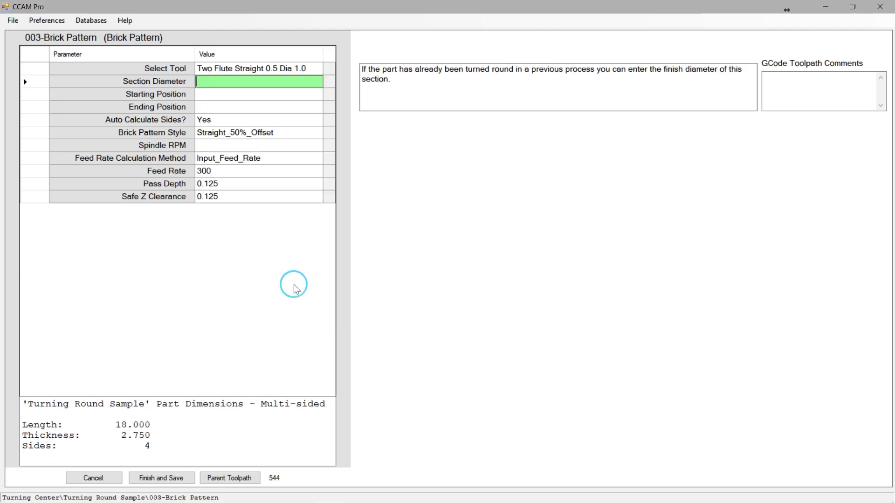
# Switch to the Aspire drawing and add a vertical dimension across the turned profile's full diameter, placed just past X 4
pyautogui.click(222, 82)
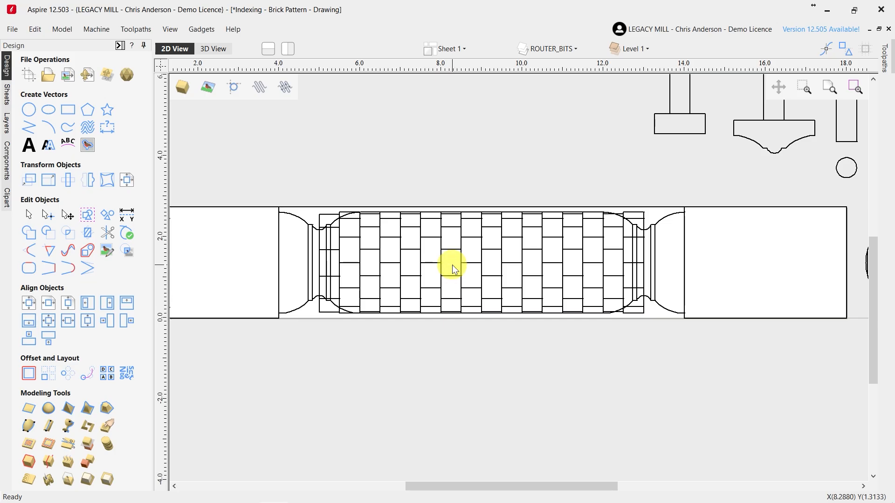
pyautogui.click(107, 128)
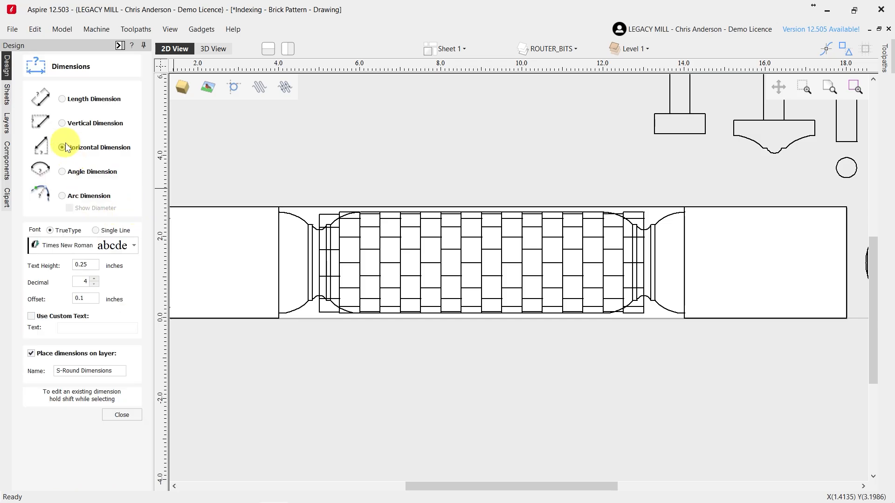
pyautogui.click(63, 124)
pyautogui.scroll(1, 383, 235)
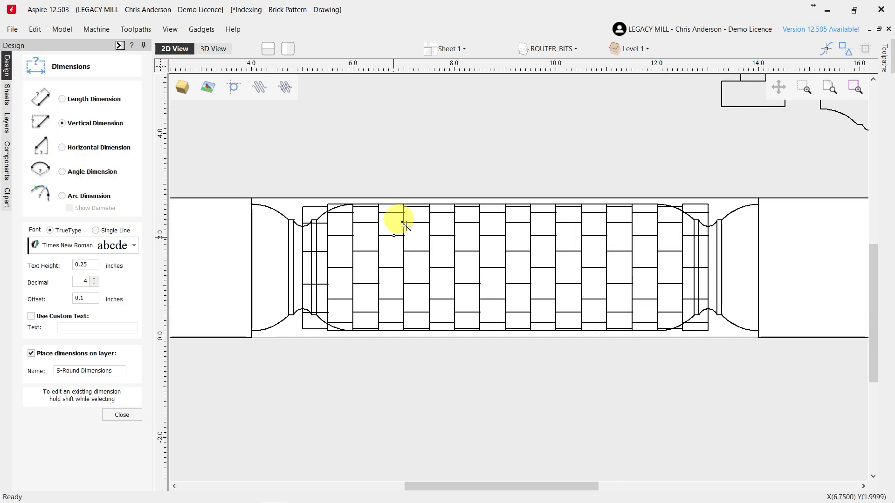
pyautogui.moveTo(406, 198); pyautogui.dragTo(389, 338)
pyautogui.click(268, 268)
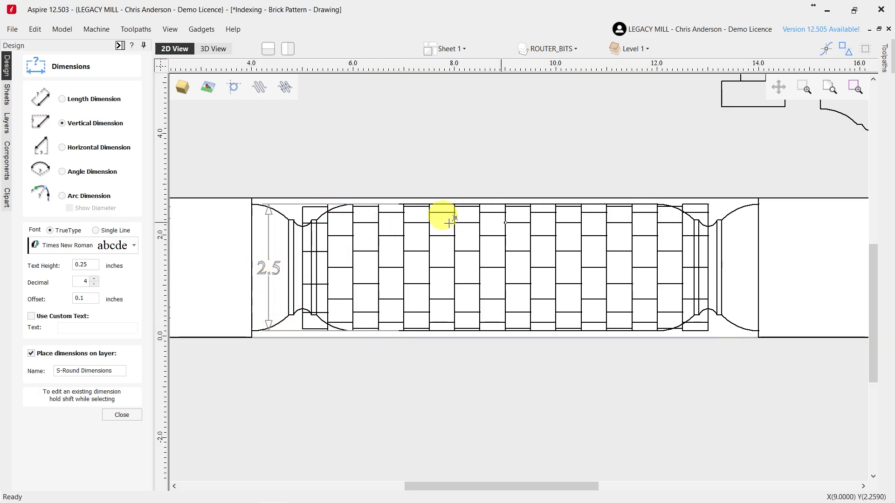
pyautogui.scroll(-1, 300, 309)
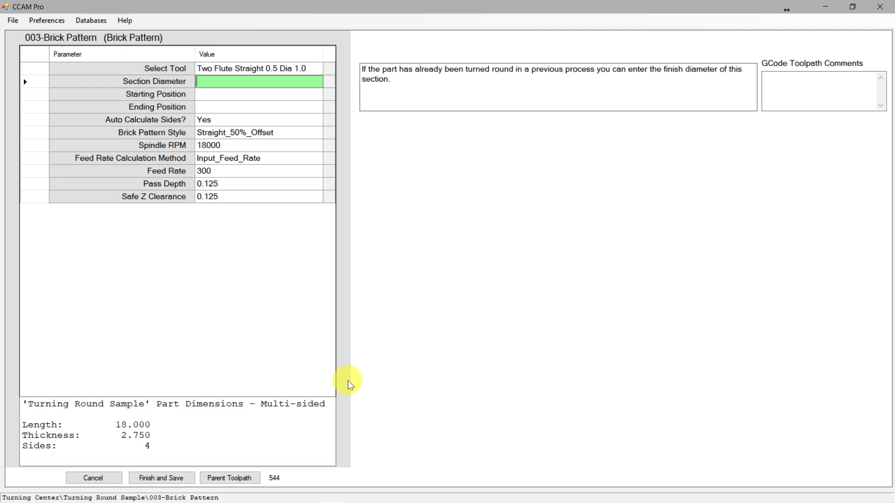
# Return to CCAM Pro and set the brick pattern's Section Diameter to 2.5, leaving the Starting and Ending Position fields blank
pyautogui.click(220, 82)
pyautogui.write('2.5')
pyautogui.click(225, 95)
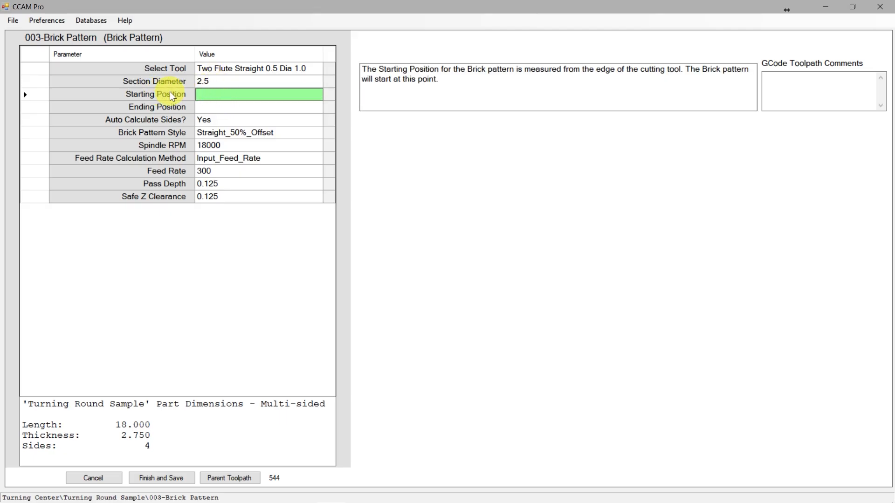
pyautogui.click(210, 107)
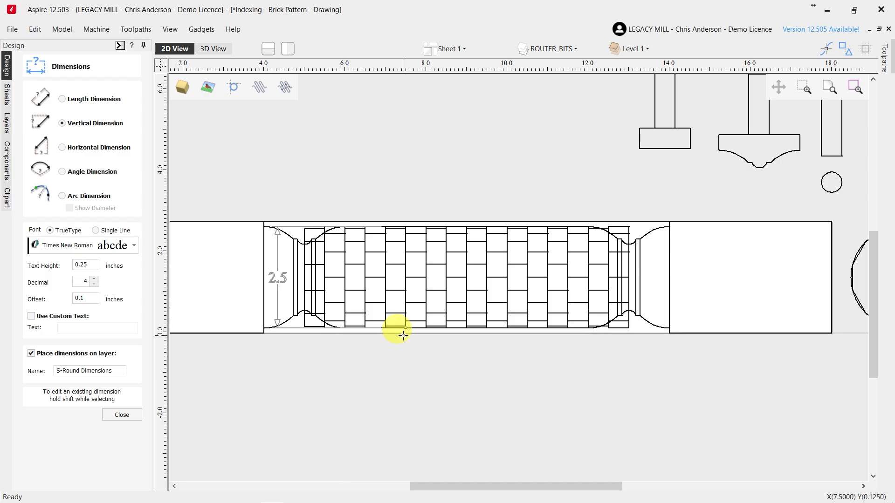
# In the Aspire drawing, leave dimensioning and examine the first column's upper brick against the turned profile where the brick pattern starts
pyautogui.click(135, 414)
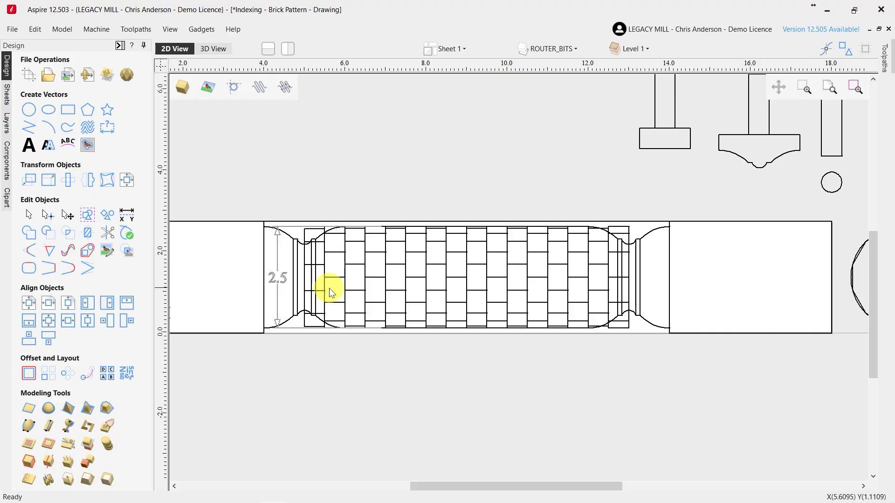
pyautogui.scroll(2, 244, 255)
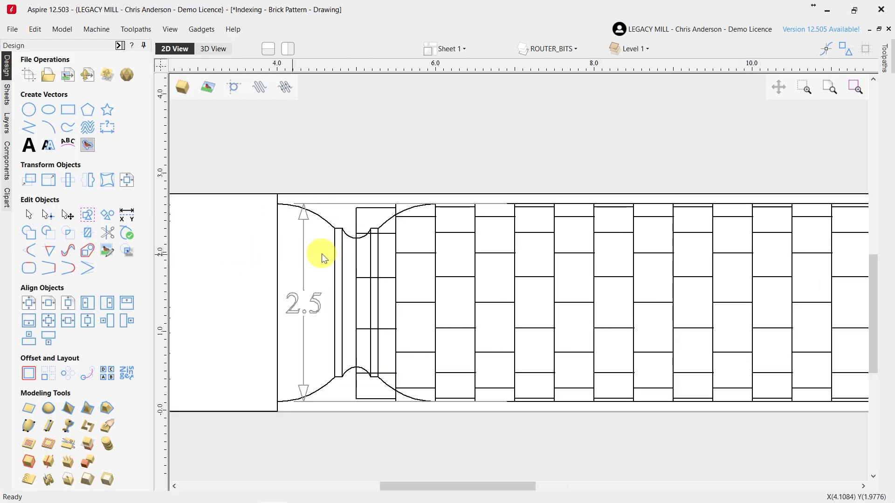
pyautogui.click(356, 220)
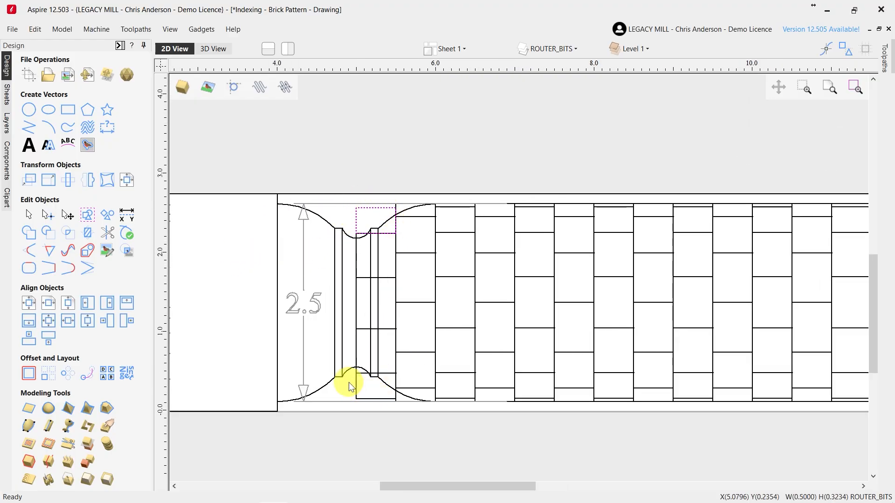
pyautogui.click(327, 222)
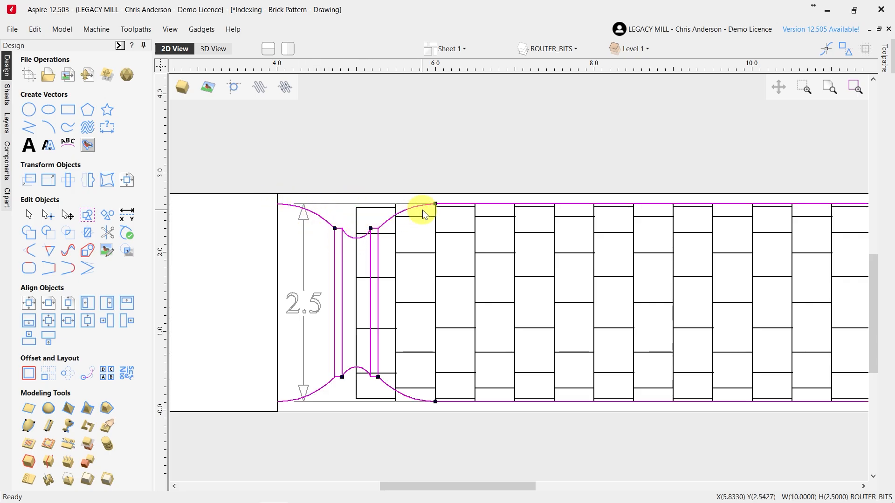
pyautogui.click(376, 170)
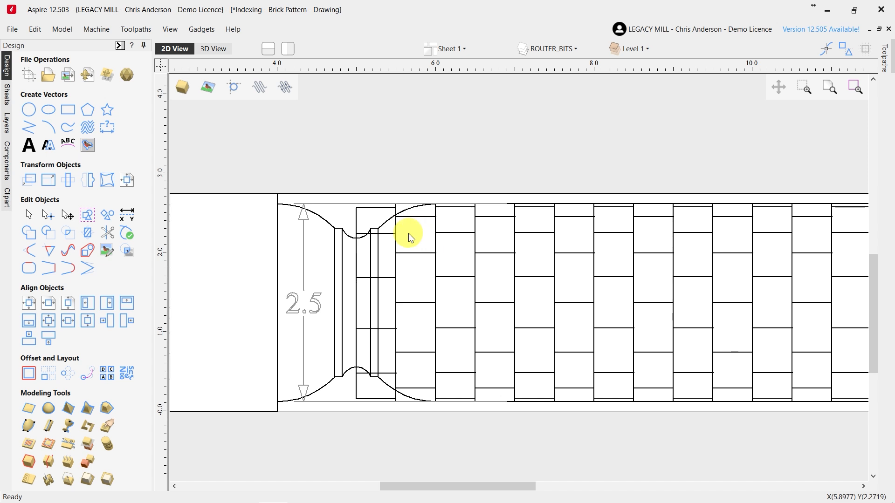
# Examine the last brick column against the turned profile where the brick pattern ends, near X 13
pyautogui.scroll(-1, 344, 222)
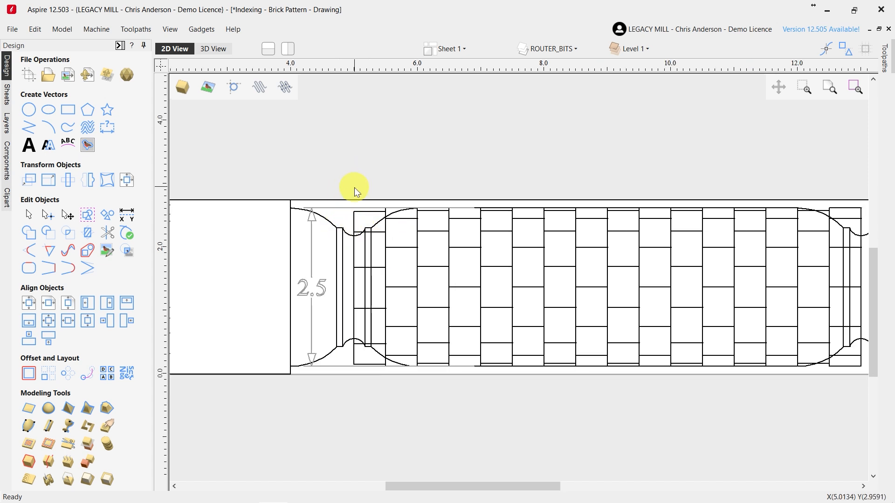
pyautogui.scroll(-1, 329, 248)
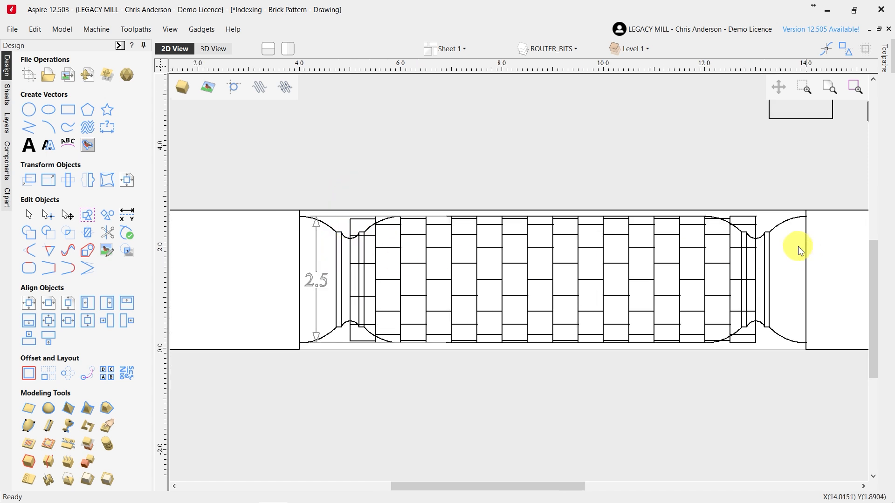
pyautogui.scroll(3, 779, 238)
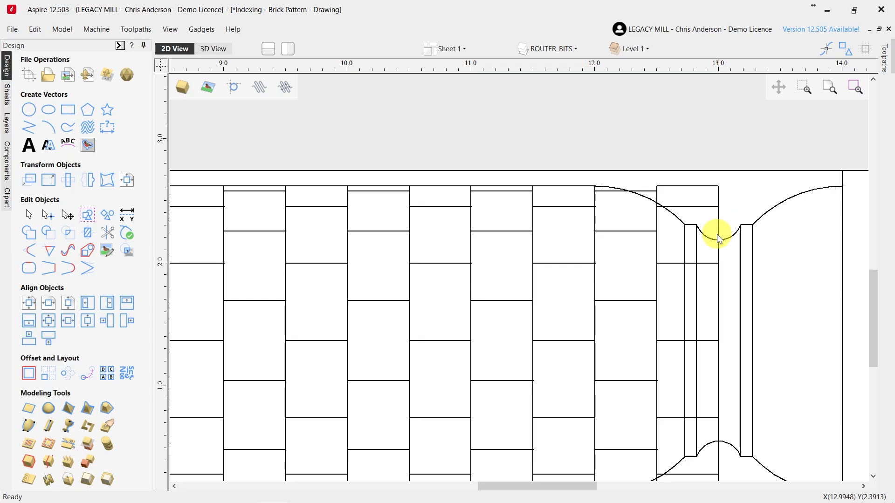
pyautogui.scroll(-1, 726, 228)
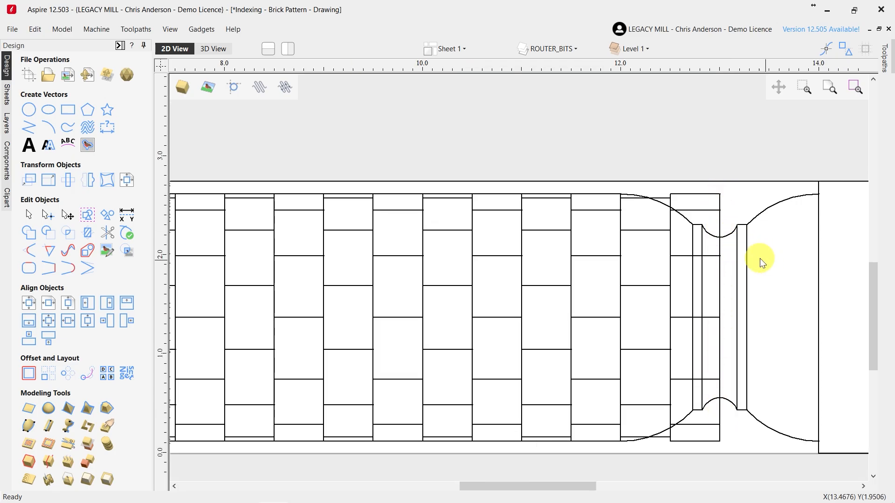
pyautogui.scroll(-2, 734, 265)
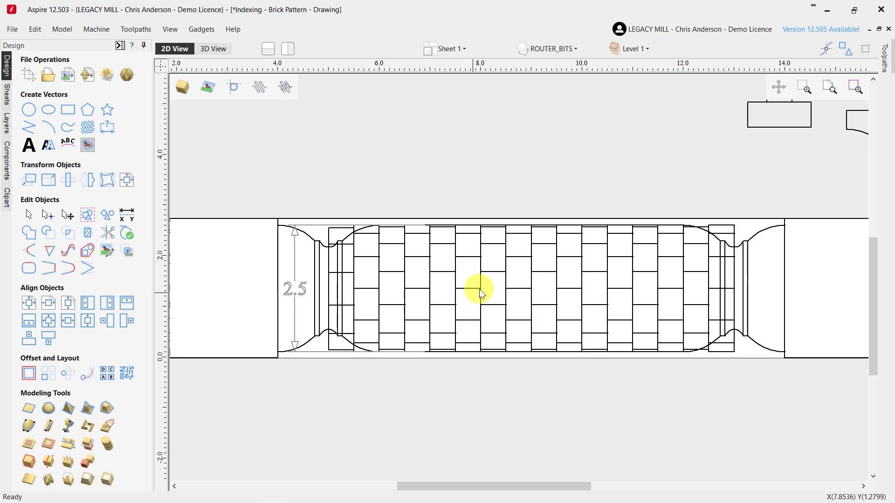
# Try offsetting a single brick at X 8 slightly toward the pattern's start, and return it to its place in the column
pyautogui.click(496, 271)
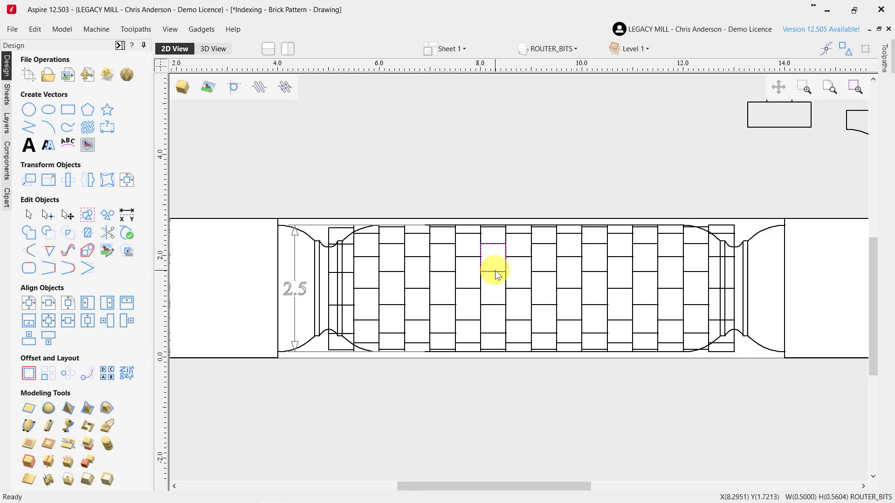
pyautogui.press('Left')
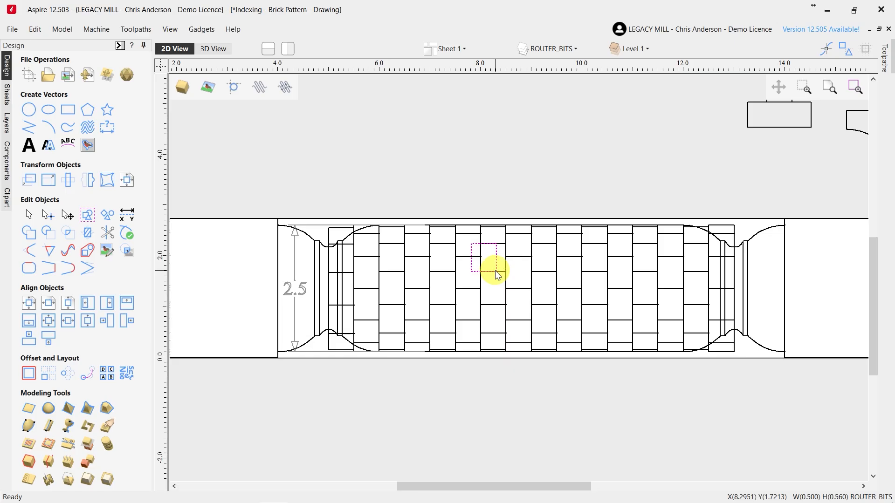
pyautogui.scroll(2, 495, 272)
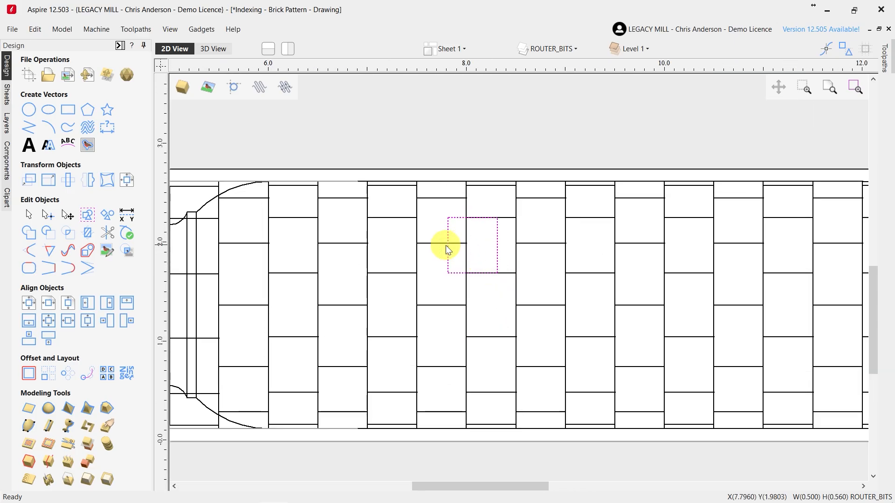
pyautogui.moveTo(499, 244); pyautogui.dragTo(512, 245)
pyautogui.click(484, 268)
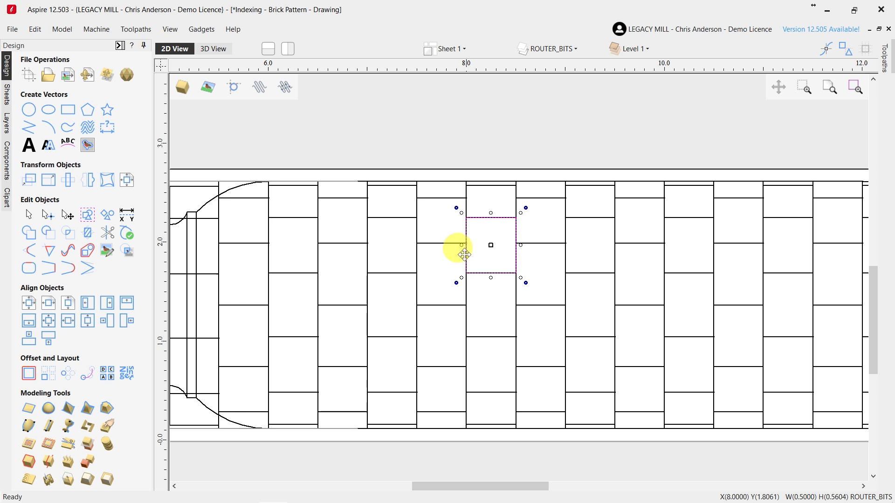
pyautogui.click(431, 230)
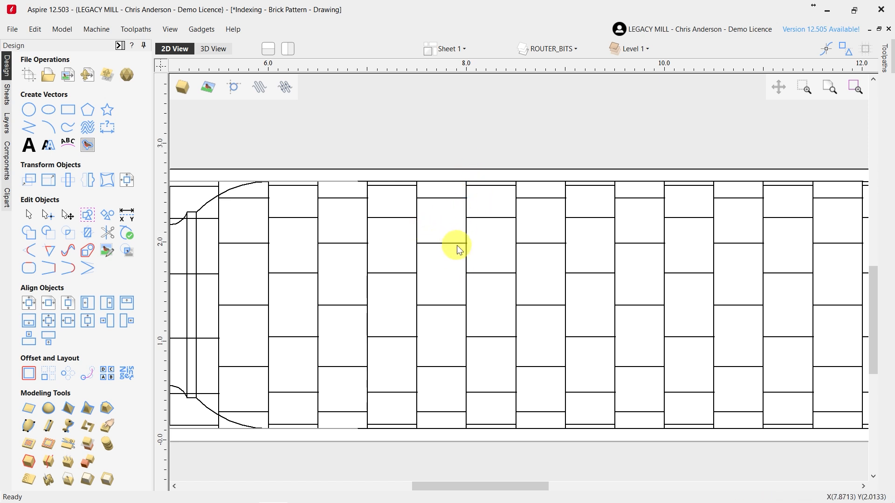
# Examine the whole brick layout along the workpiece together with the router bit profiles drawn beside it
pyautogui.scroll(-3, 443, 251)
pyautogui.scroll(-2, 416, 270)
pyautogui.scroll(-1, 418, 273)
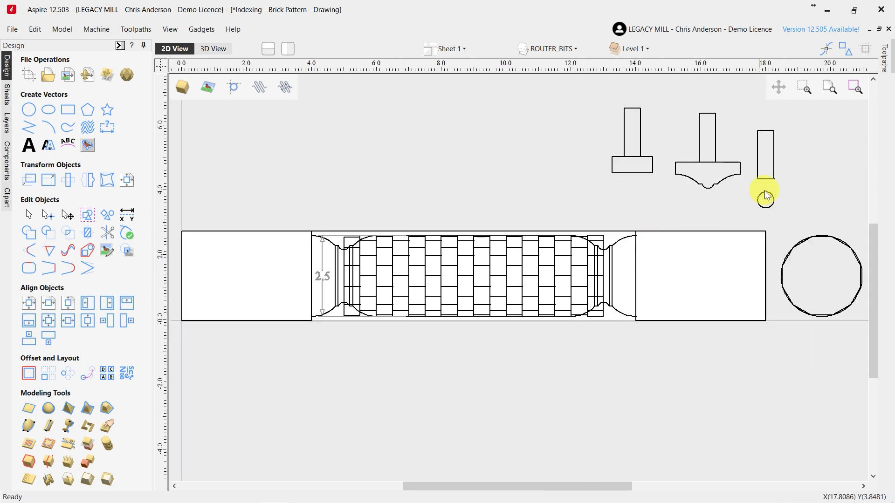
pyautogui.click(767, 181)
pyautogui.scroll(2, 435, 285)
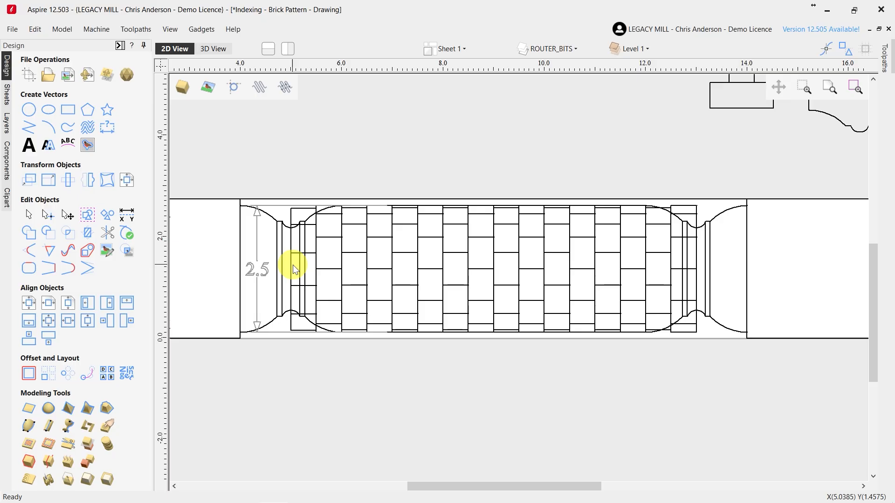
pyautogui.scroll(-2, 449, 280)
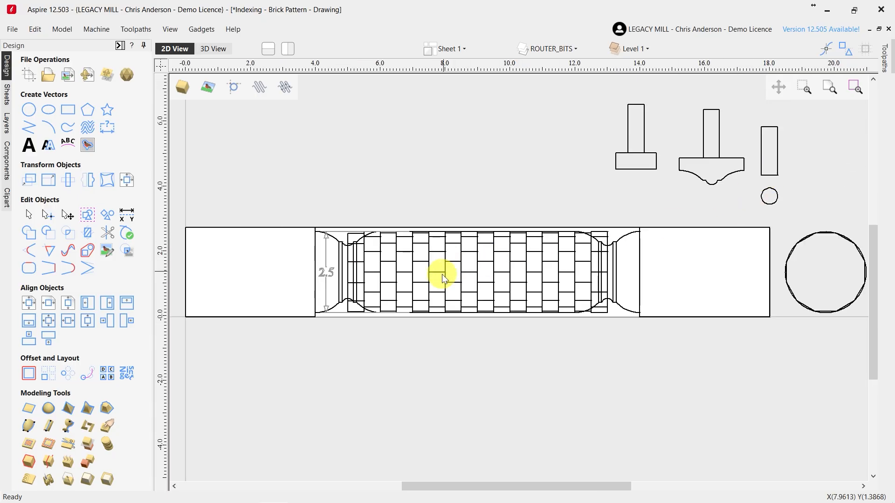
pyautogui.scroll(2, 442, 279)
pyautogui.click(403, 167)
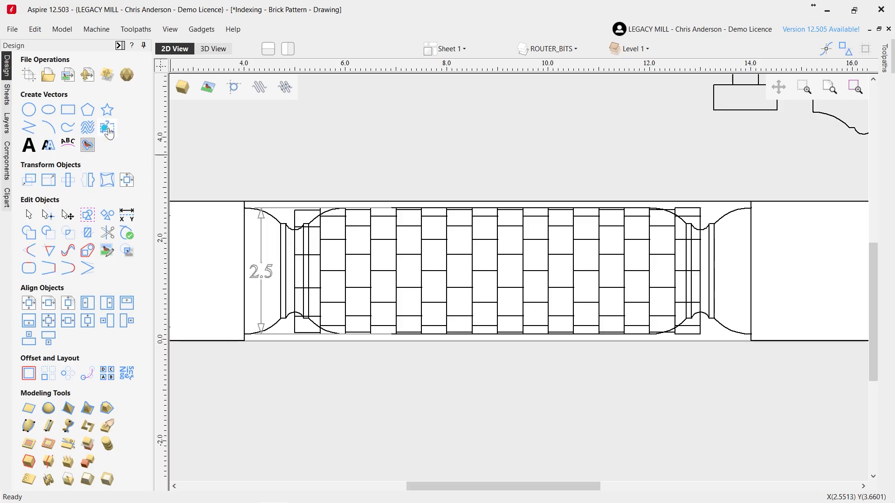
# Add a horizontal dimension from the stock's starting end at X 0 to the start of the brick pattern, placed above the stock
pyautogui.click(63, 148)
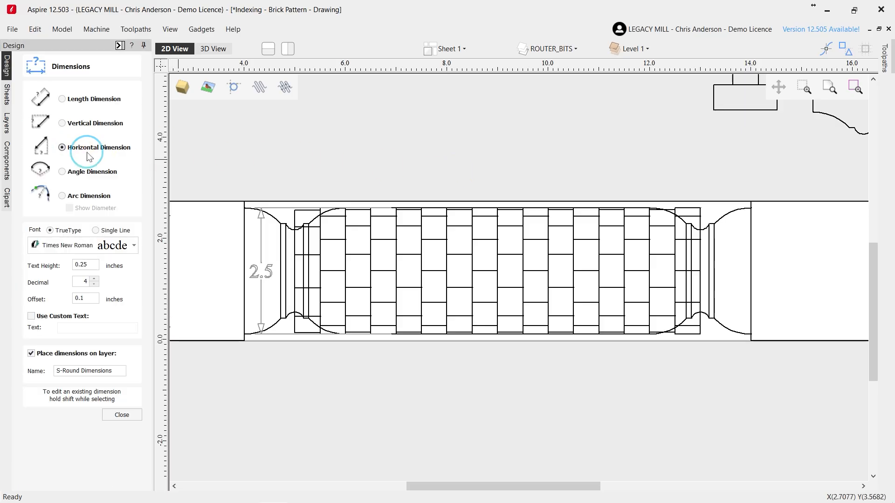
pyautogui.scroll(-1, 476, 177)
pyautogui.scroll(-2, 476, 177)
pyautogui.scroll(3, 269, 264)
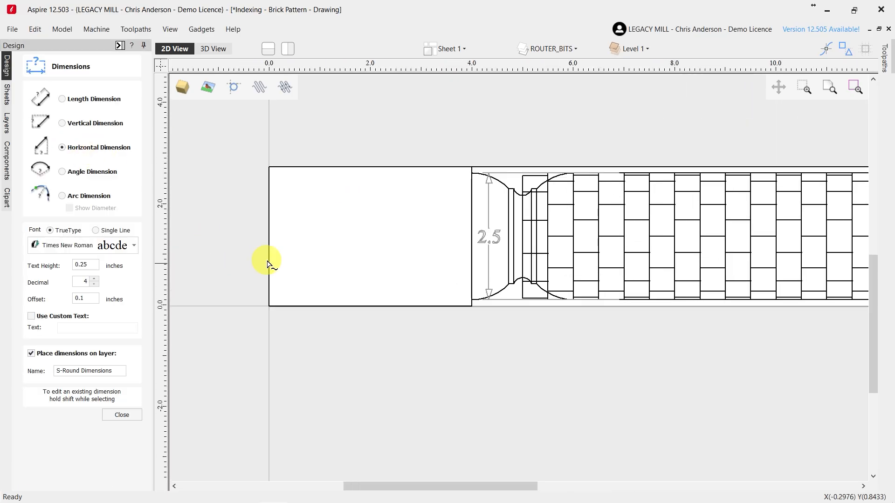
pyautogui.click(269, 237)
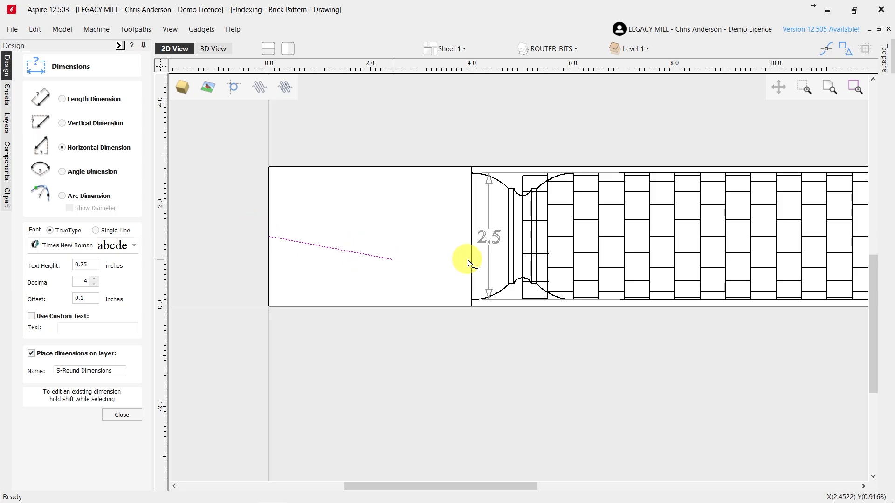
pyautogui.scroll(1, 534, 237)
pyautogui.scroll(1, 534, 237)
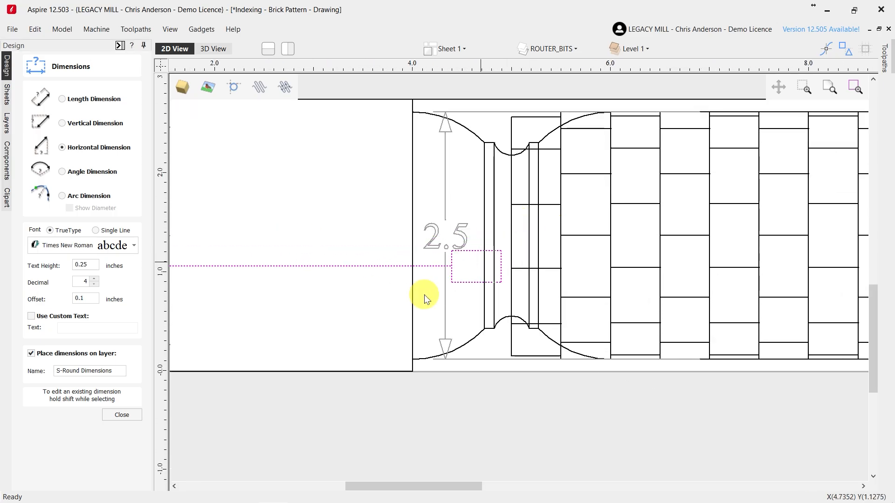
pyautogui.scroll(-2, 391, 240)
pyautogui.click(348, 191)
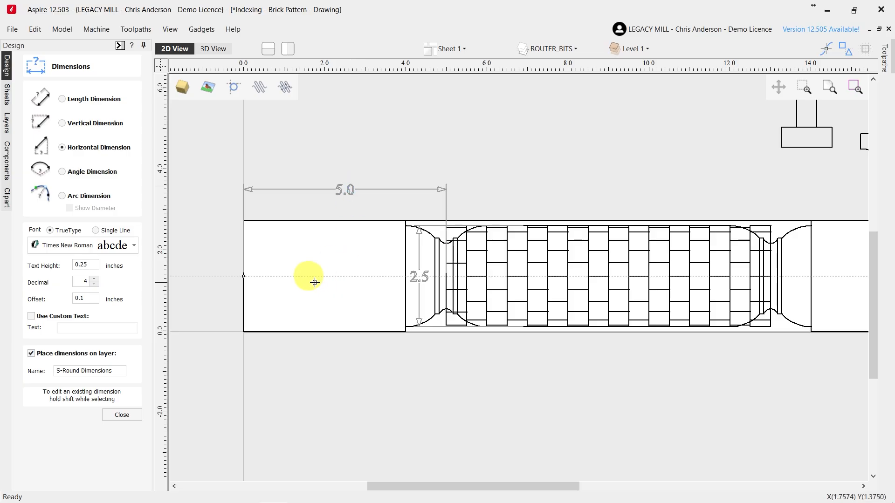
# Add a second horizontal dimension from X 0 to the end of the brick pattern, placed above the first one, and finish dimensioning
pyautogui.scroll(2, 787, 277)
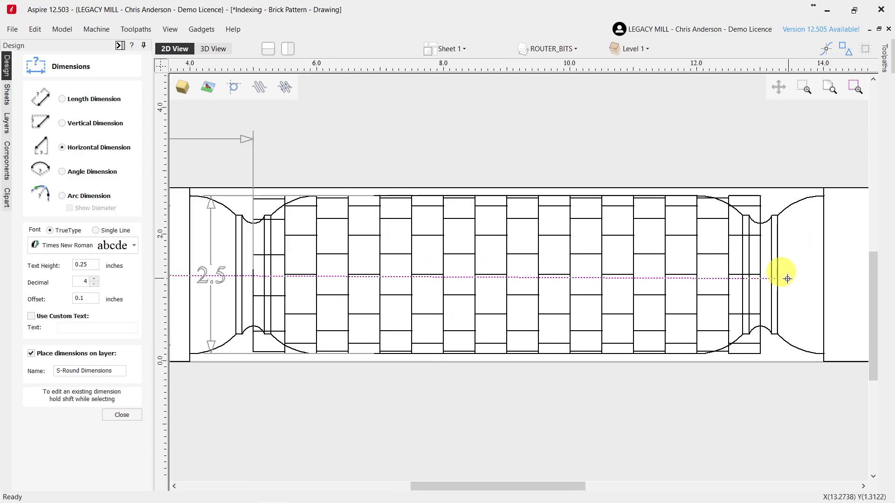
pyautogui.click(745, 277)
pyautogui.scroll(-2, 652, 284)
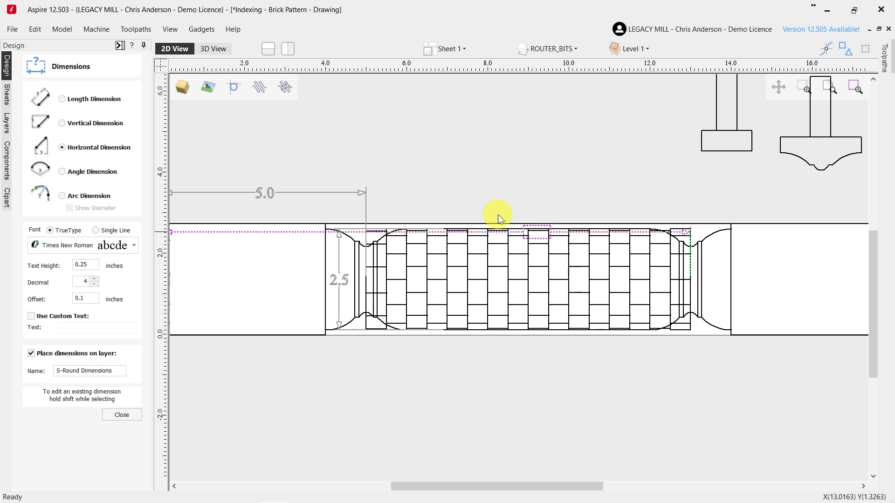
pyautogui.click(423, 164)
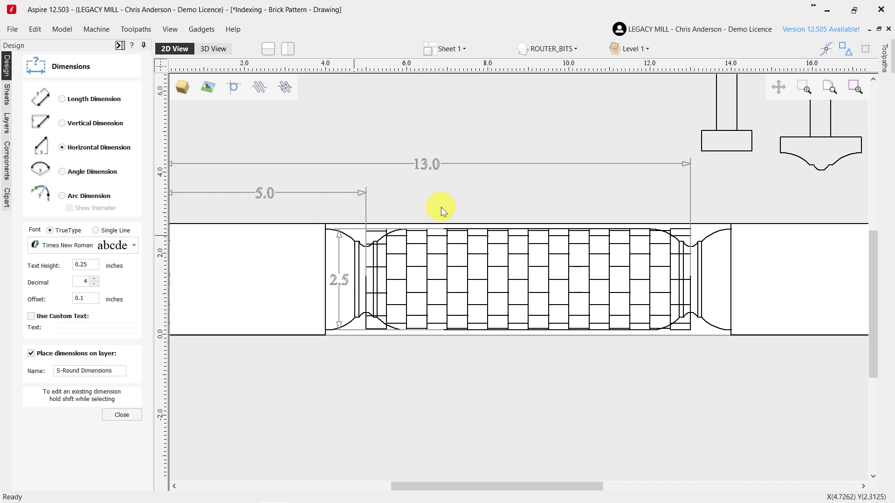
pyautogui.scroll(-1, 419, 212)
pyautogui.scroll(1, 361, 204)
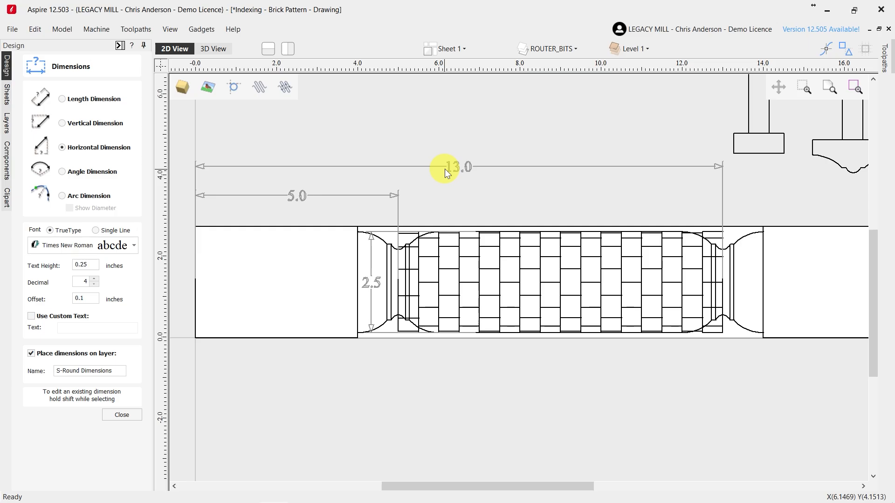
pyautogui.scroll(-1, 437, 169)
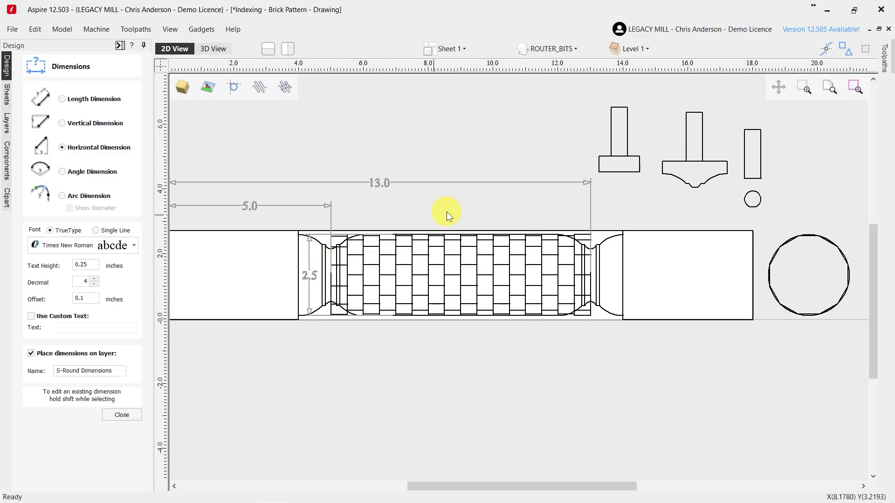
pyautogui.scroll(-1, 387, 224)
pyautogui.scroll(1, 294, 231)
pyautogui.click(121, 415)
# Ungroup the turned profile into separate vectors and check the selection of its upper contour curve beside the first bricks
pyautogui.scroll(2, 293, 223)
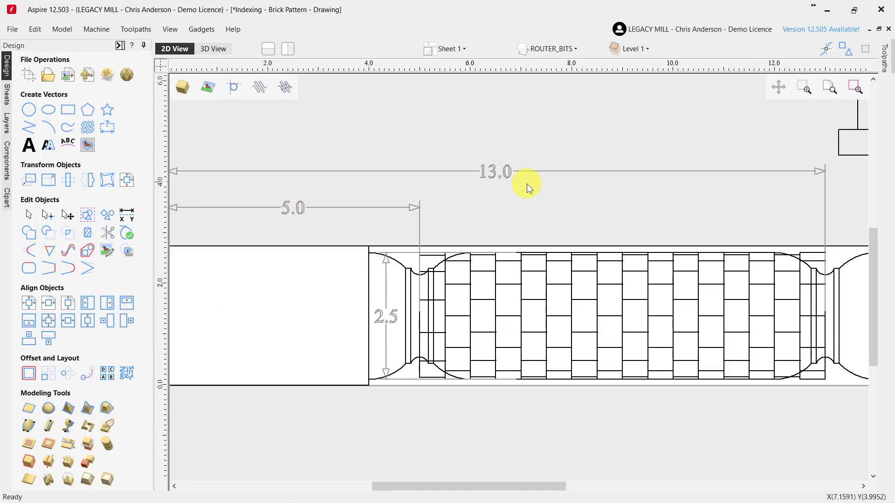
pyautogui.scroll(2, 418, 286)
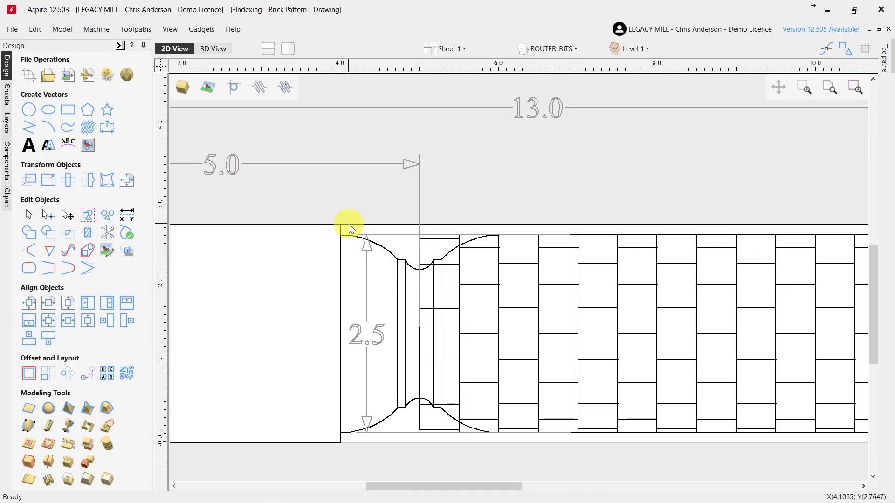
pyautogui.scroll(-1, 466, 335)
pyautogui.scroll(2, 485, 320)
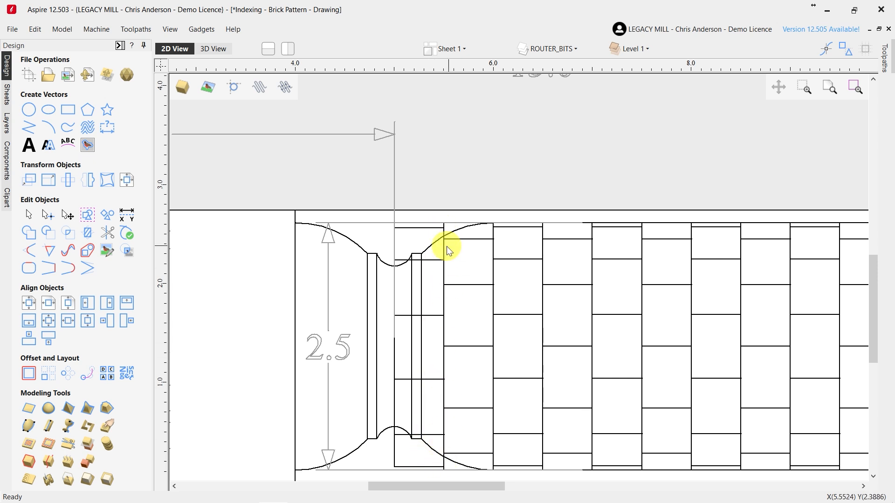
pyautogui.click(435, 239)
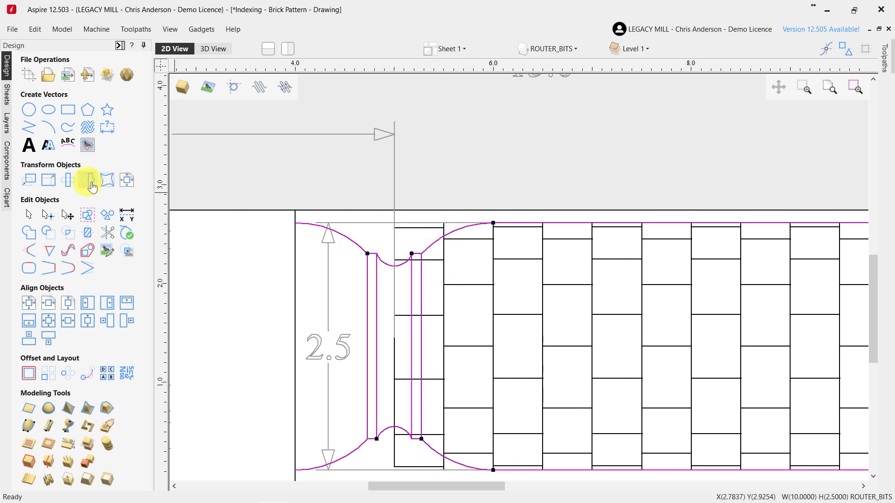
pyautogui.click(107, 217)
pyautogui.click(364, 173)
pyautogui.click(434, 244)
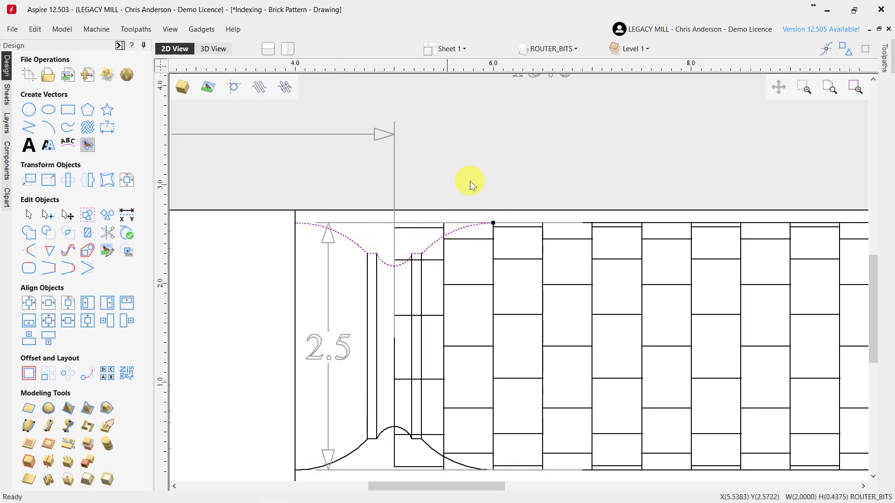
pyautogui.click(464, 195)
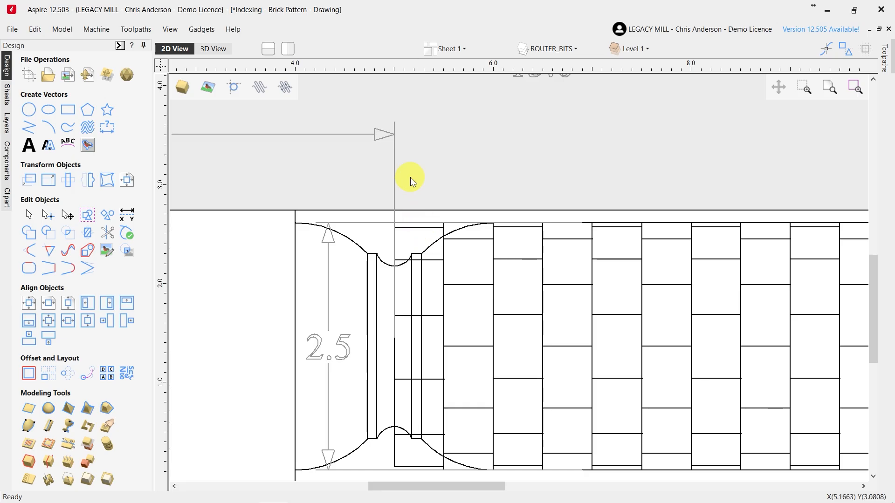
# Delete both horizontal dimensions above the stock that mark the brick pattern's start and end
pyautogui.scroll(-3, 353, 210)
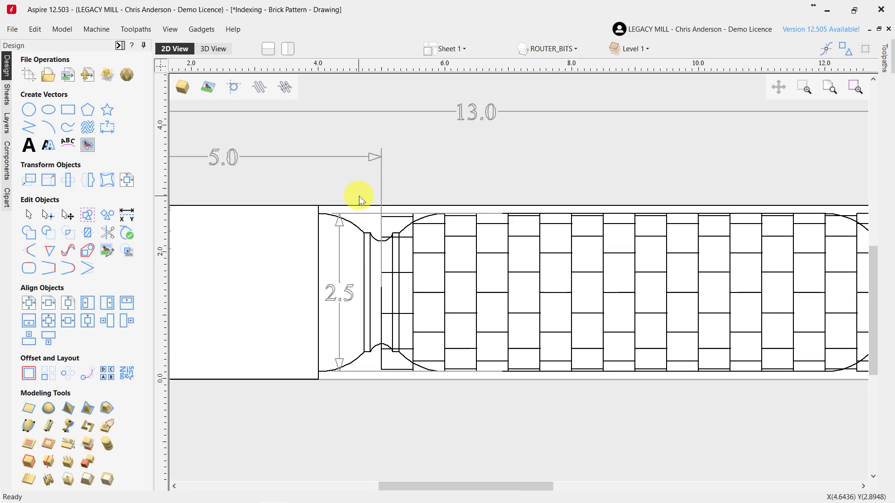
pyautogui.moveTo(519, 191); pyautogui.dragTo(269, 126)
pyautogui.press('Delete')
# Delete every brick in the first column of the pattern, between X 5 and X 5.5
pyautogui.scroll(2, 415, 281)
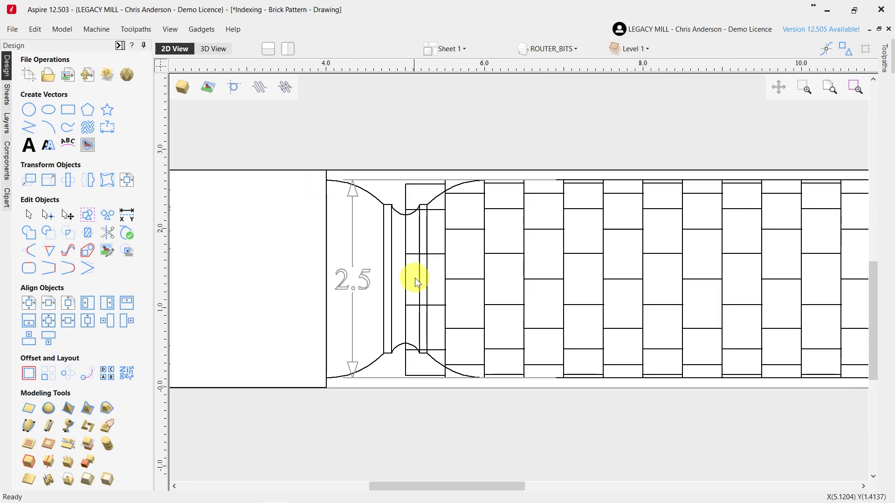
pyautogui.moveTo(414, 323); pyautogui.dragTo(397, 238)
pyautogui.press('Delete')
pyautogui.click(403, 191)
pyautogui.press('Delete')
pyautogui.click(408, 359)
pyautogui.press('Delete')
# Delete every brick in the last column of the pattern, between X 12.5 and X 13
pyautogui.scroll(-3, 304, 286)
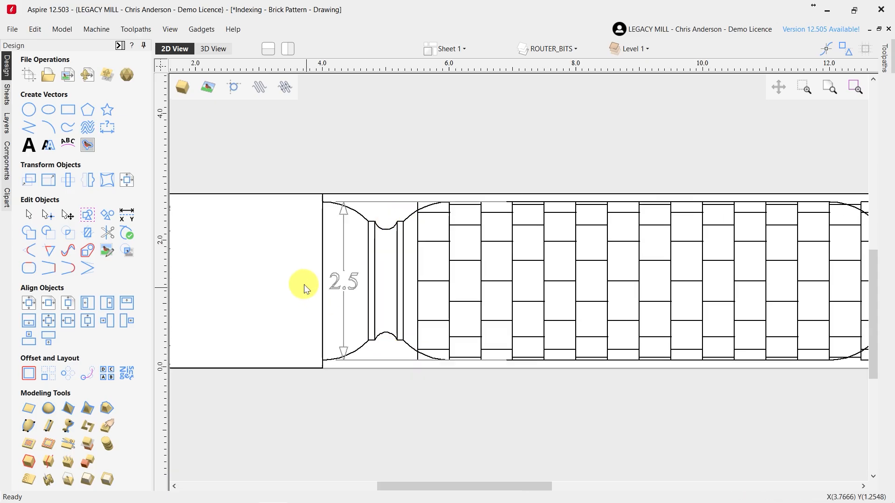
pyautogui.scroll(3, 705, 286)
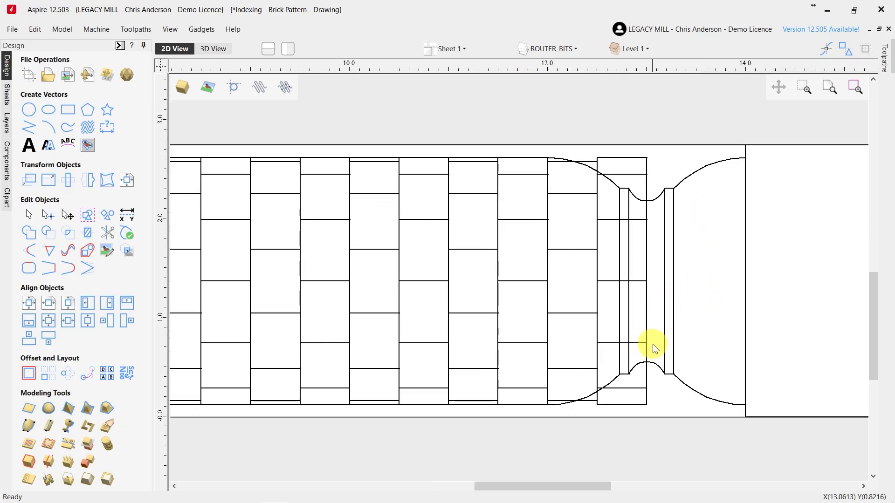
pyautogui.moveTo(653, 351); pyautogui.dragTo(639, 216)
pyautogui.press('Delete')
pyautogui.moveTo(654, 170); pyautogui.dragTo(641, 158)
pyautogui.press('Delete')
pyautogui.moveTo(653, 406); pyautogui.dragTo(639, 393)
pyautogui.press('Delete')
pyautogui.scroll(-3, 679, 266)
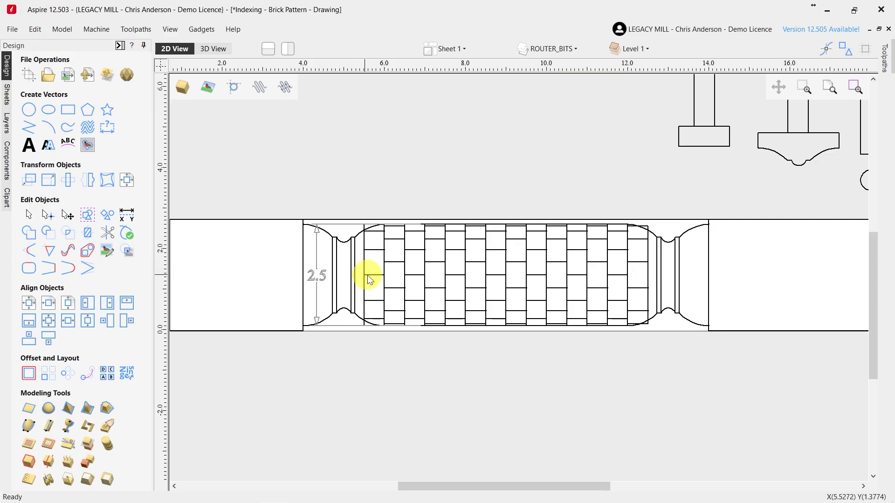
# Add a horizontal dimension above the stock from its X 0 end to the start of the brick pattern
pyautogui.scroll(-1, 583, 286)
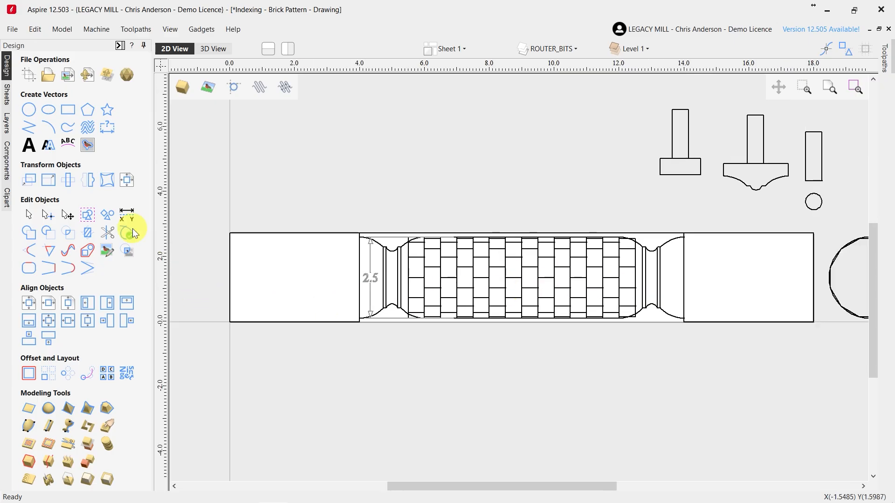
pyautogui.click(105, 135)
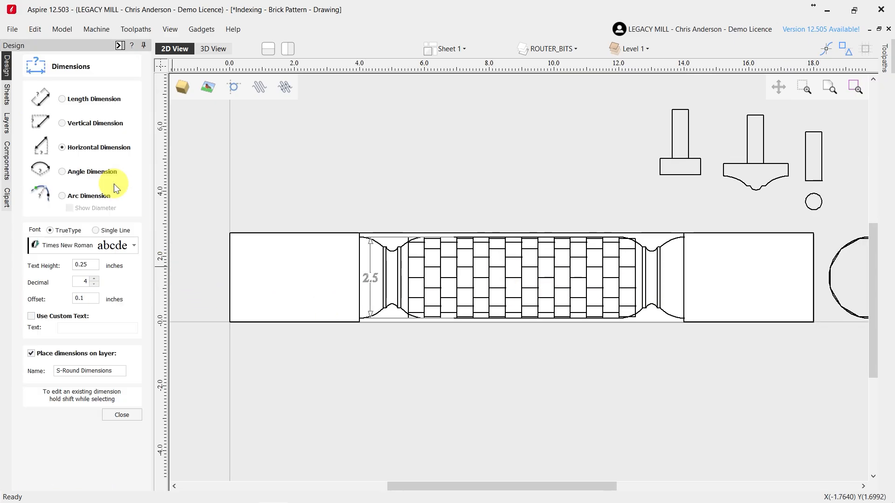
pyautogui.click(229, 279)
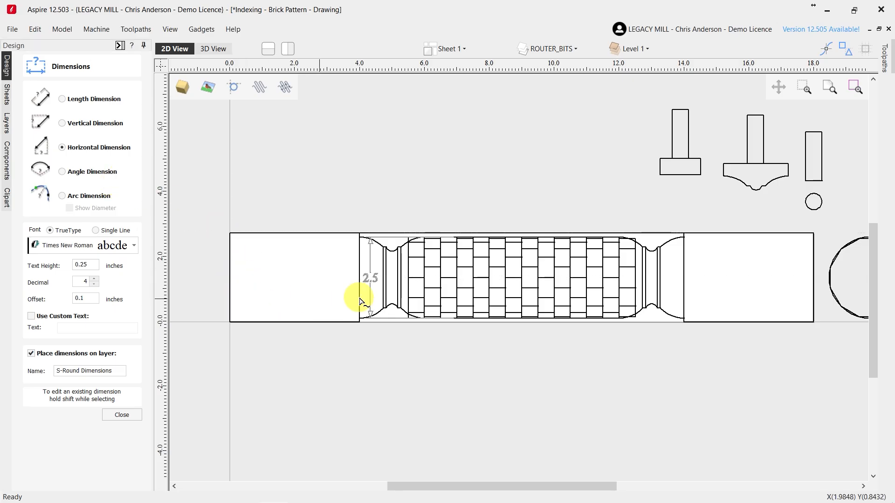
pyautogui.scroll(3, 399, 286)
pyautogui.click(420, 266)
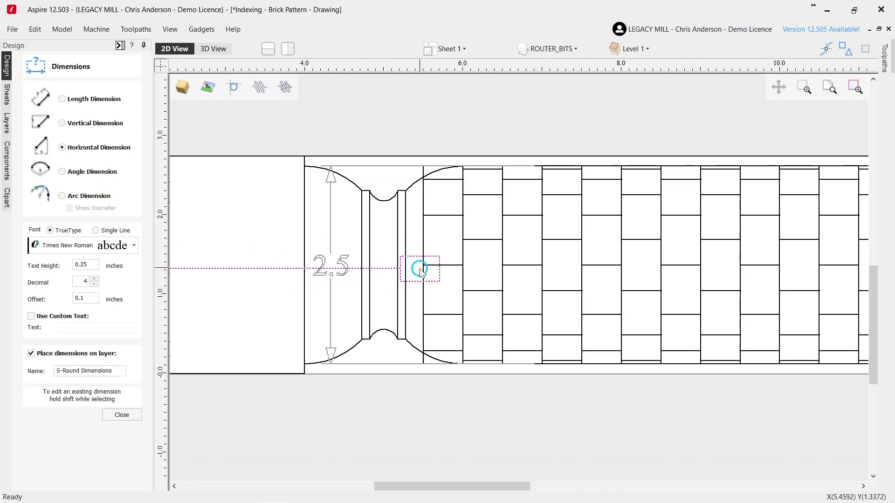
pyautogui.scroll(-3, 417, 272)
pyautogui.click(312, 195)
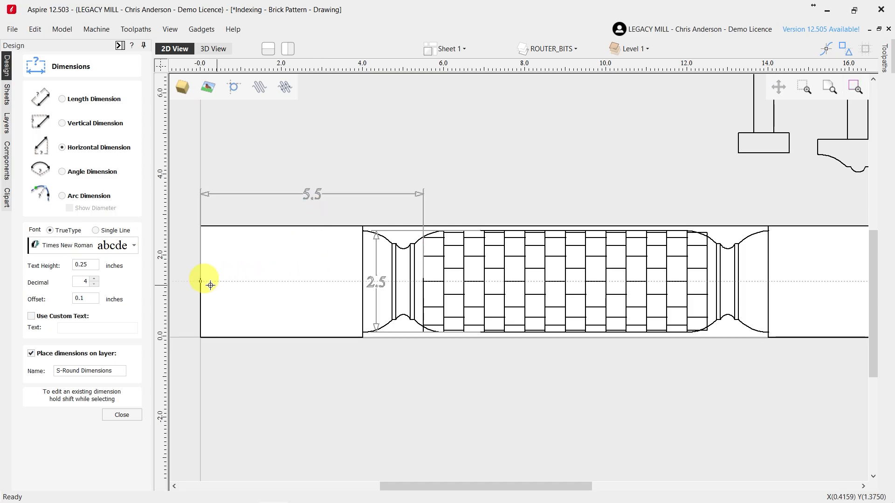
# Add a second horizontal dimension, above the first, from the stock's X 0 end to the end of the brick pattern
pyautogui.scroll(-1, 598, 295)
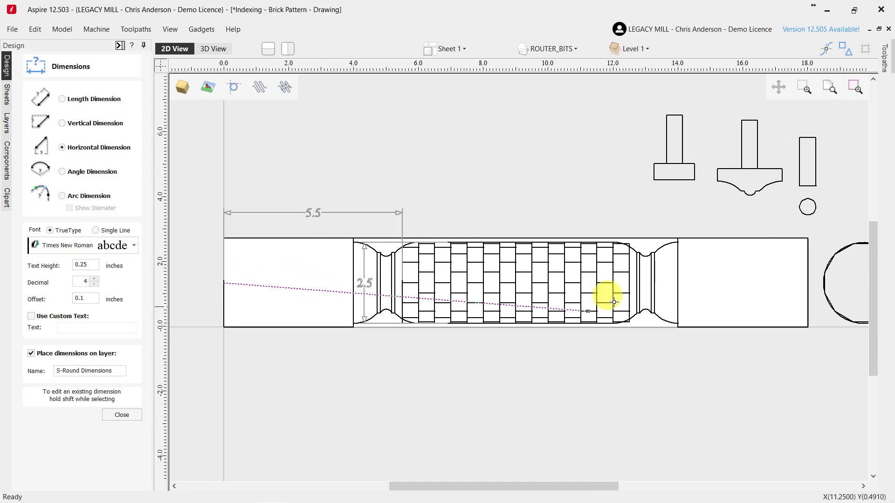
pyautogui.scroll(4, 636, 283)
pyautogui.click(610, 292)
pyautogui.scroll(-3, 620, 296)
pyautogui.scroll(-4, 622, 295)
pyautogui.click(461, 220)
pyautogui.scroll(2, 469, 281)
pyautogui.scroll(1, 469, 281)
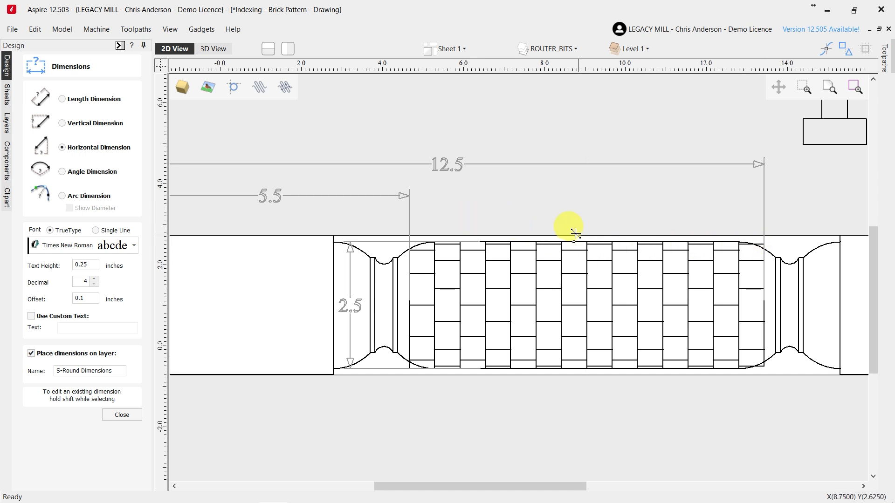
pyautogui.scroll(-1, 569, 231)
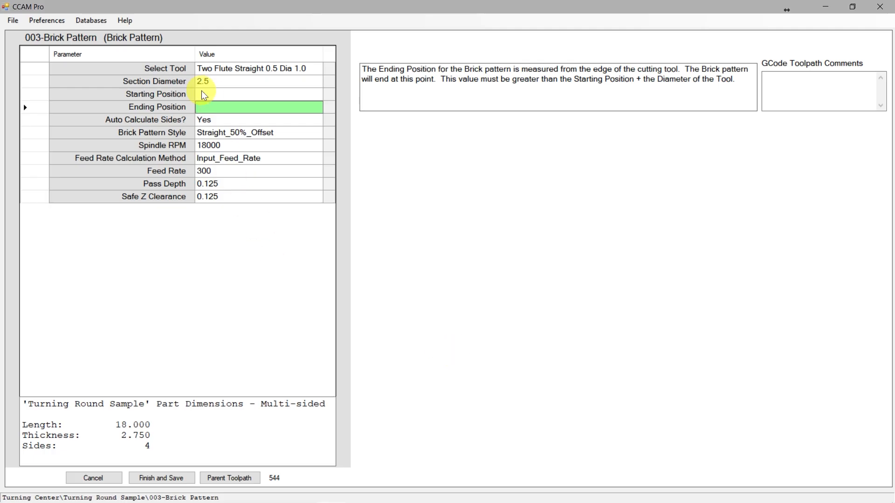
# Switch to CCAM Pro, set the brick pattern's starting position to 5.5 and ending position to 12.5, and save the toolpath
pyautogui.click(208, 94)
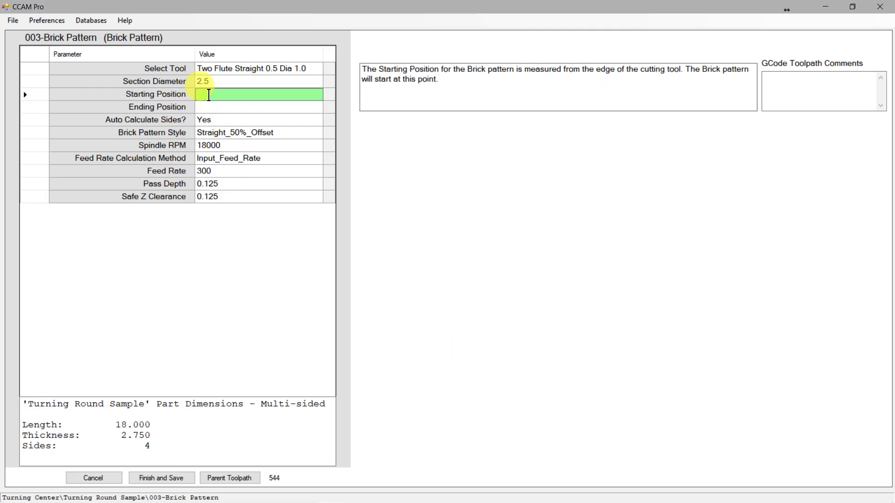
pyautogui.click(226, 108)
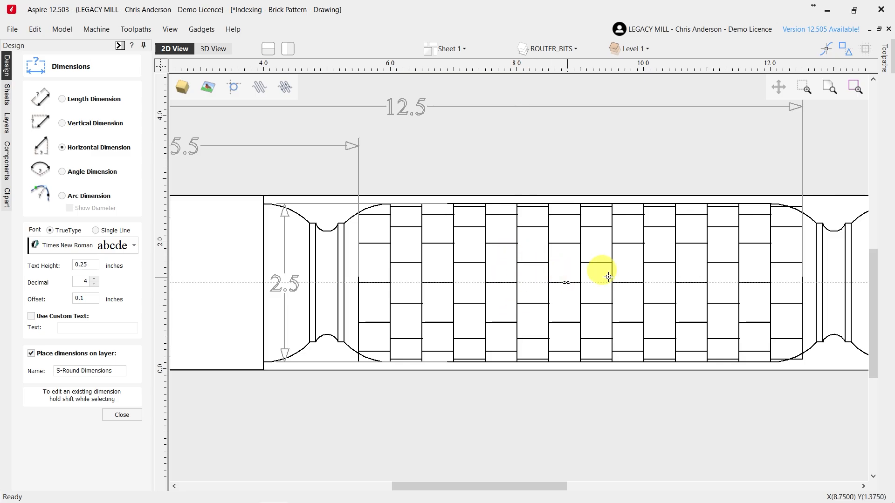
pyautogui.scroll(-1, 583, 274)
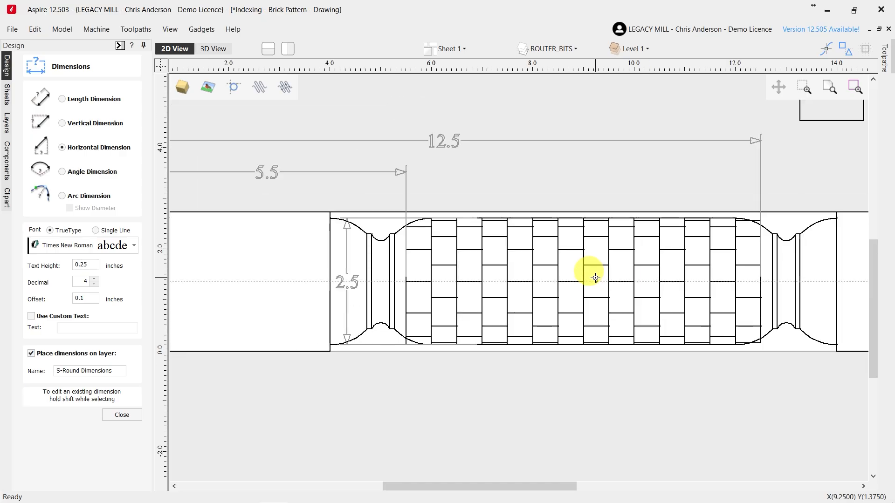
pyautogui.hotkey('alt', 'Tab')
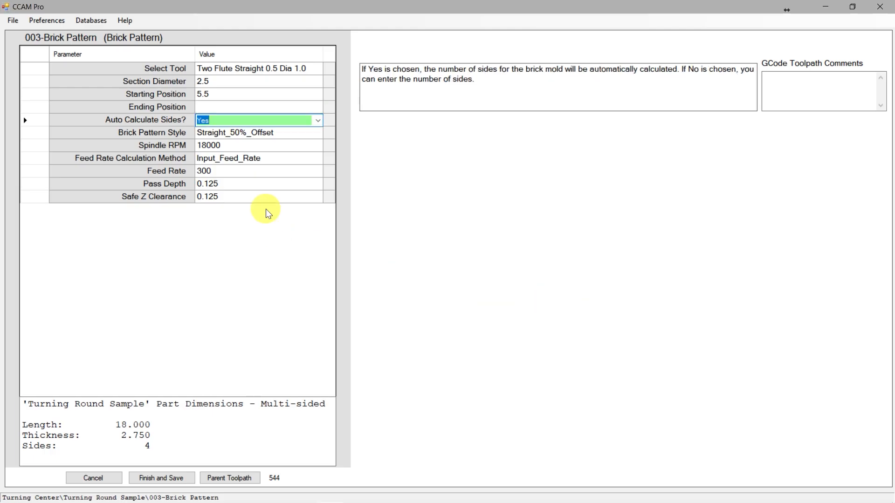
pyautogui.click(209, 108)
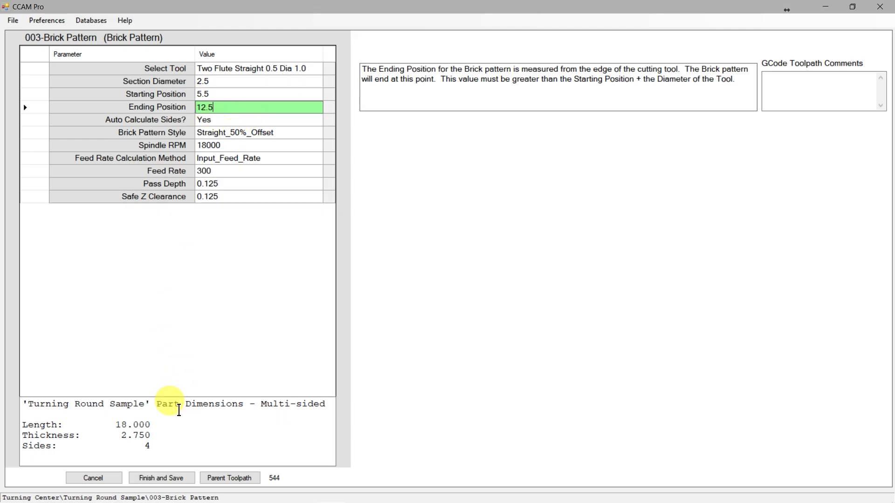
pyautogui.click(163, 479)
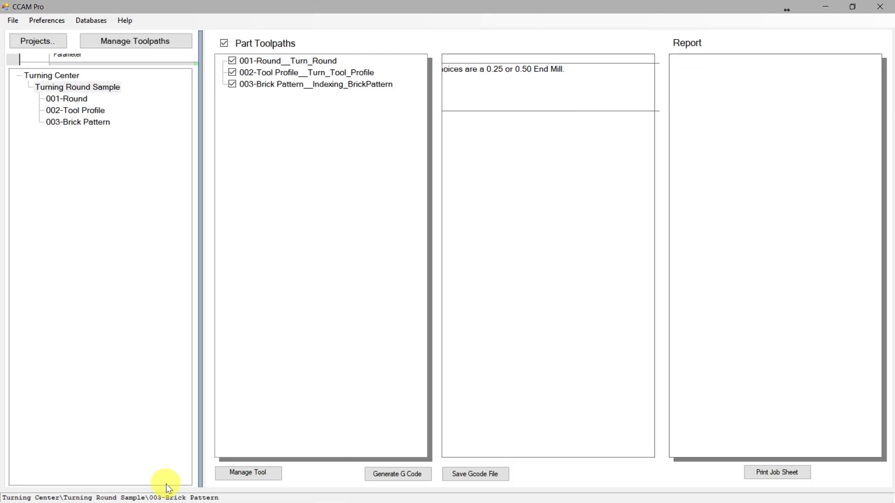
# Exclude the 001-Round and 002-Tool Profile toolpaths and generate G-code for 003-Brick Pattern only
pyautogui.click(232, 73)
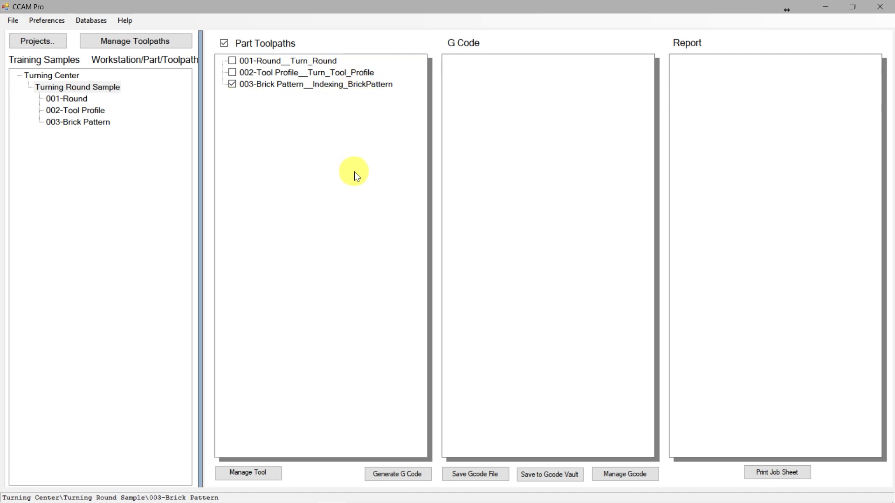
pyautogui.click(399, 474)
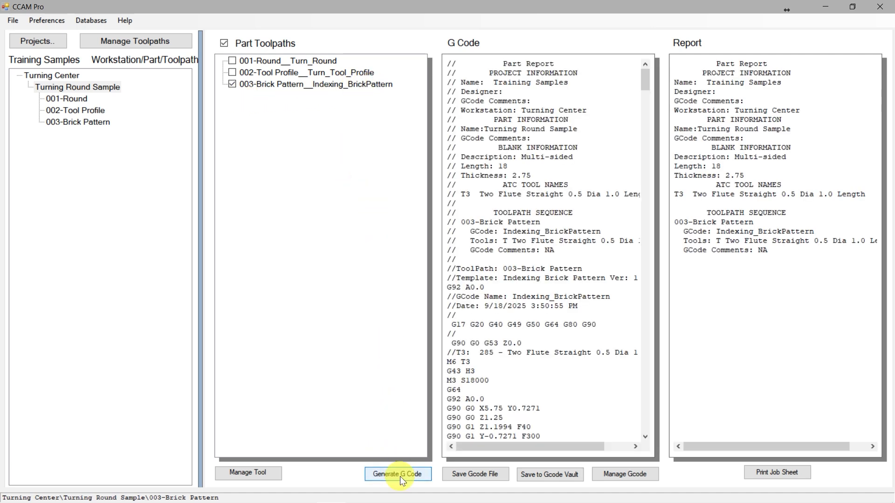
# Save the G-code file as "Indexing - Brick Pattern - G-Code" in the Indexing - Brick Pattern folder under M() - Toolpaths
pyautogui.click(480, 475)
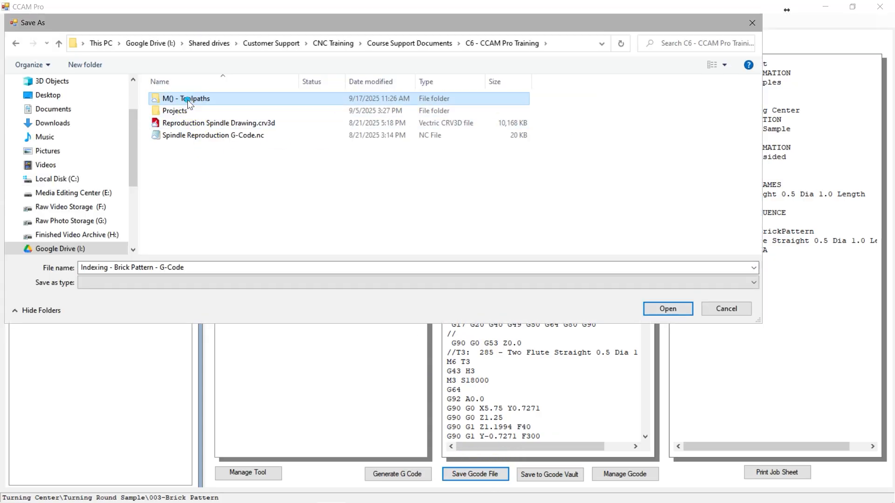
pyautogui.doubleClick(188, 100)
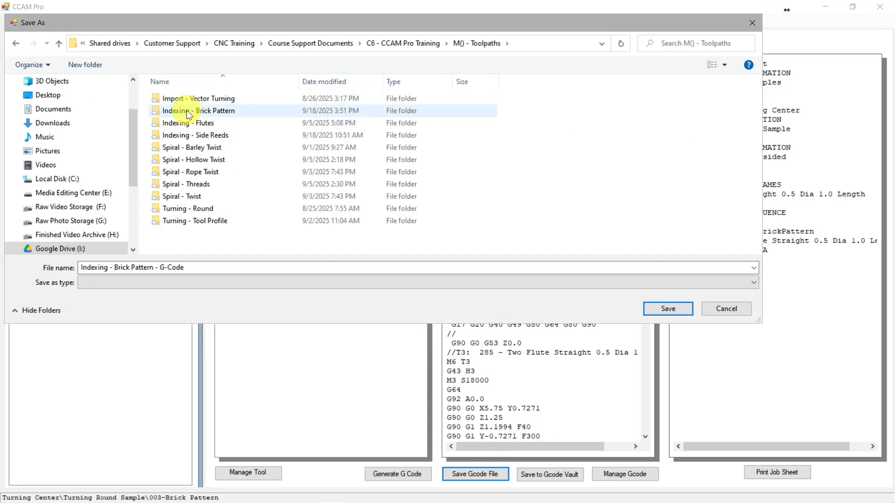
pyautogui.doubleClick(206, 111)
pyautogui.click(203, 267)
pyautogui.click(204, 267)
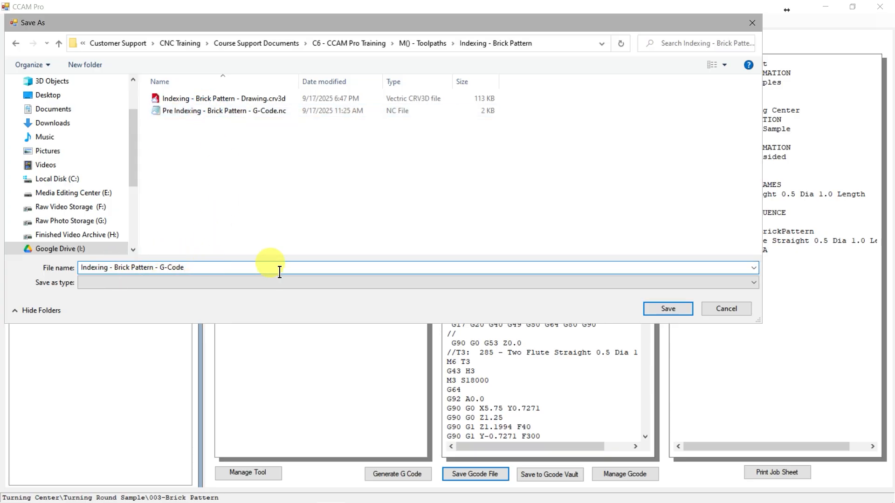
pyautogui.click(668, 310)
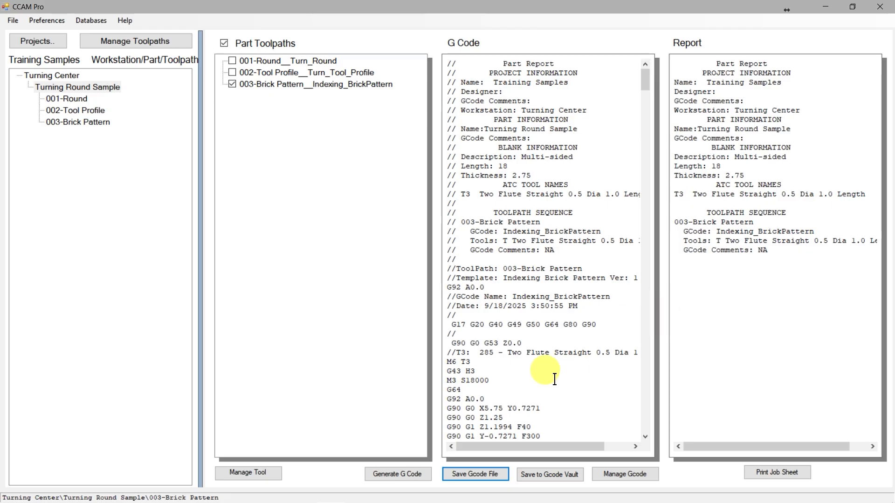